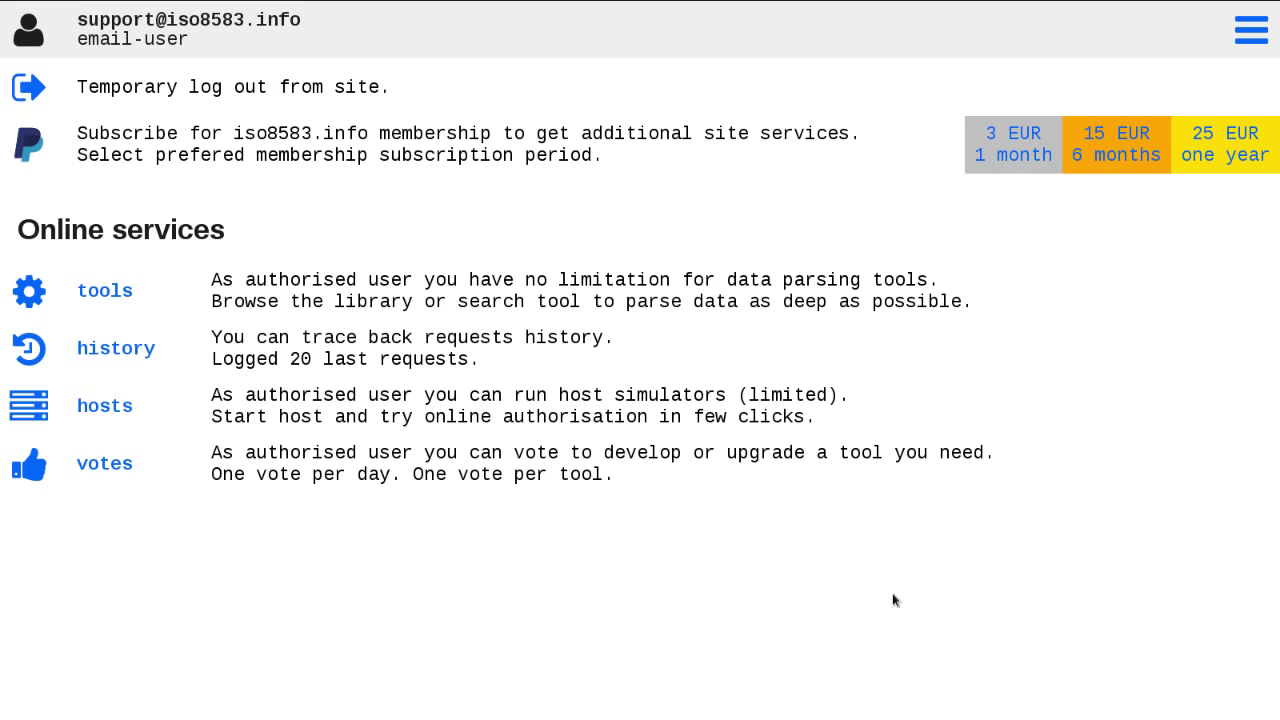
Open the iso8583.info site menu listing Latest news, Tools and modules, and On site library.
{"action": "left_click", "coordinate": [1245, 32]}
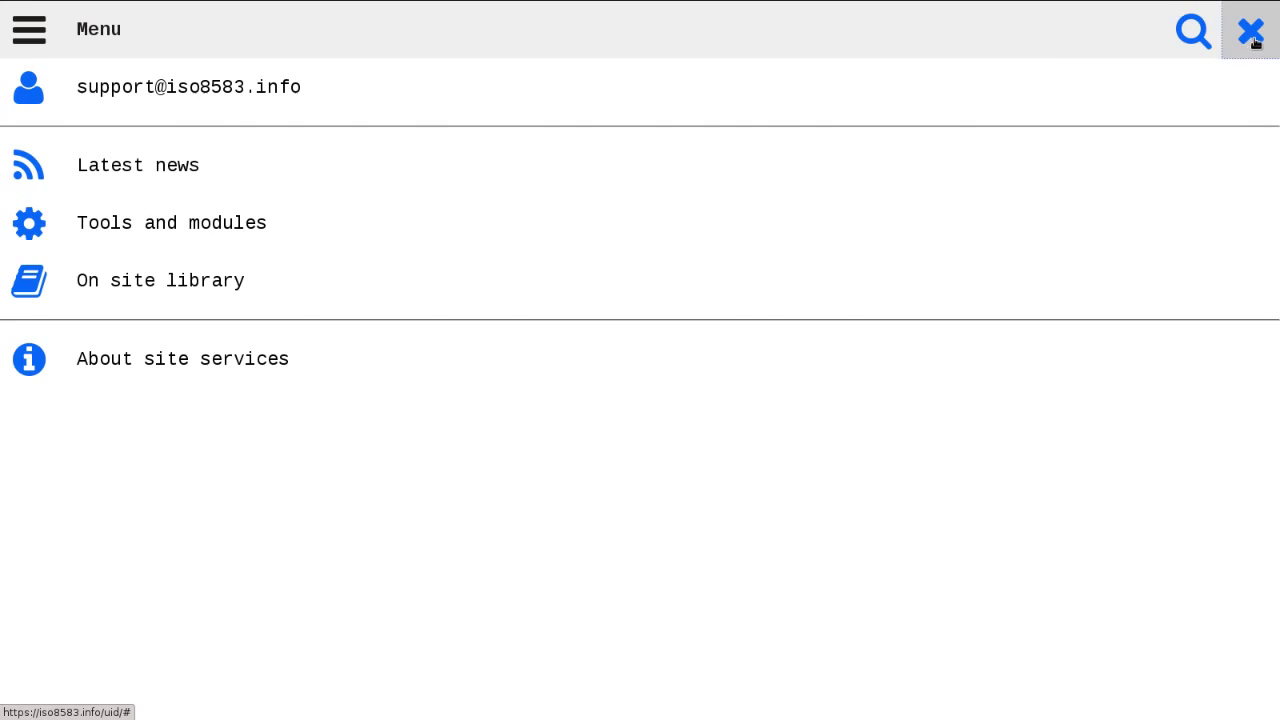
Show the Online Tools and modules catalogue filtered to the APDU label, listing EMV, ISO 7816 and PC/SC cards.
{"action": "left_click", "coordinate": [1253, 38]}
{"action": "left_click", "coordinate": [121, 291]}
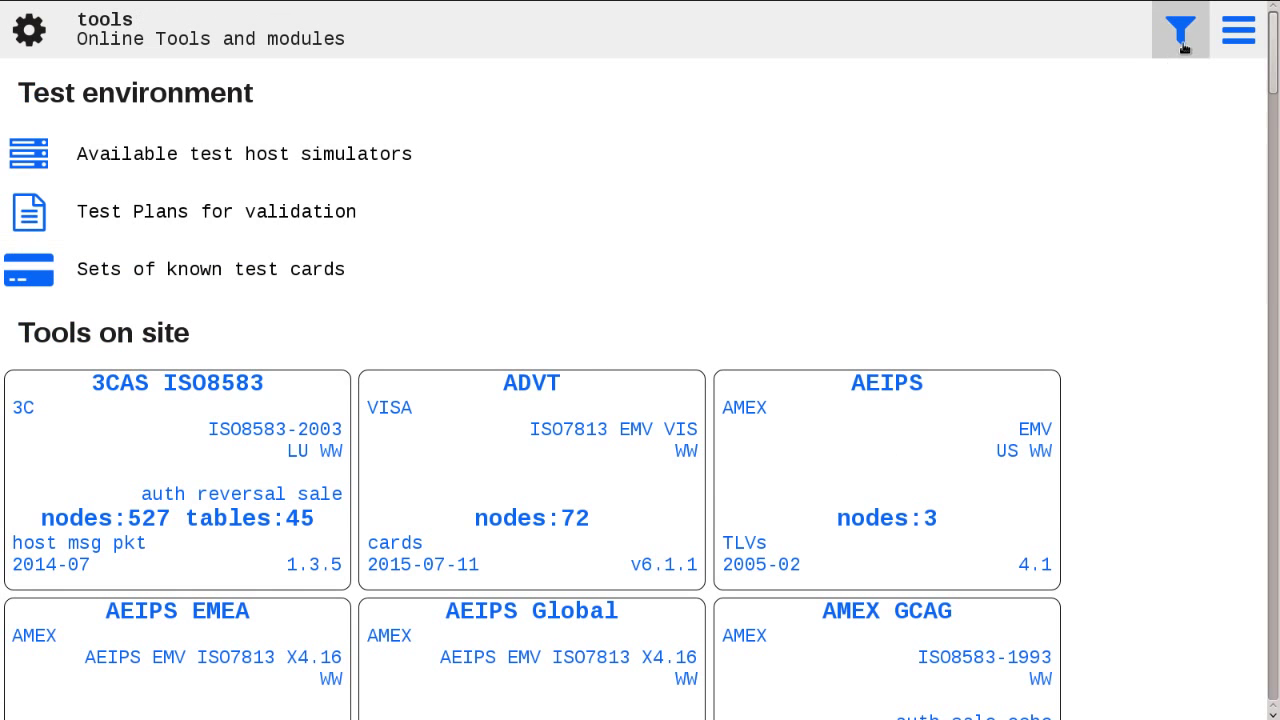
{"action": "left_click", "coordinate": [1182, 44]}
{"action": "left_click", "coordinate": [369, 567]}
{"action": "scroll", "coordinate": [594, 571], "scroll_direction": "down", "scroll_amount": 5}
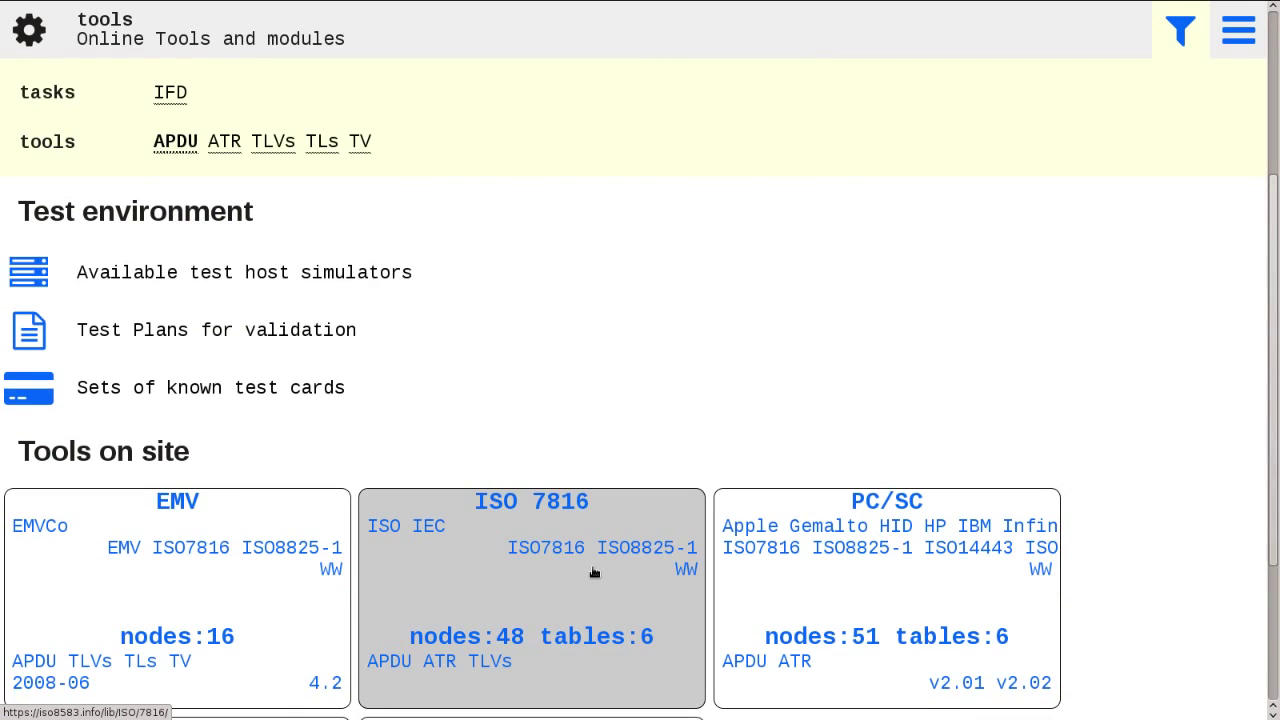
{"action": "scroll", "coordinate": [594, 571], "scroll_direction": "down", "scroll_amount": 2}
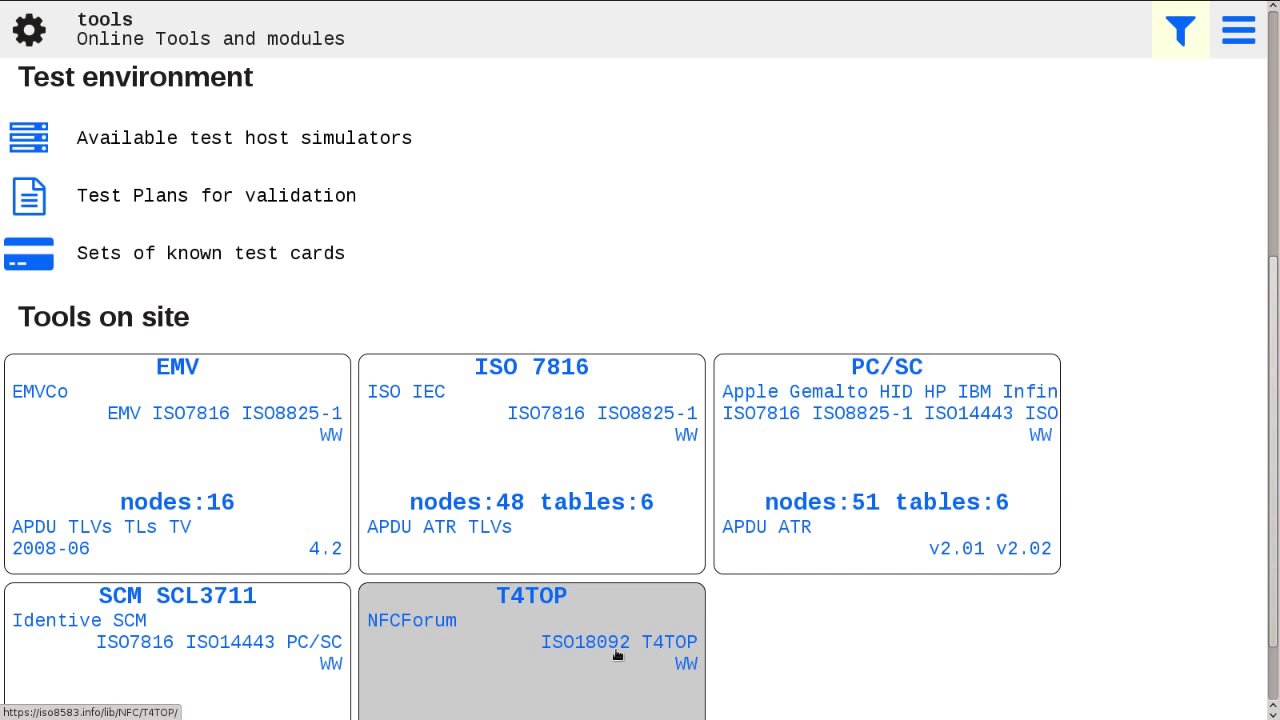
{"action": "scroll", "coordinate": [280, 560], "scroll_direction": "down", "scroll_amount": 2}
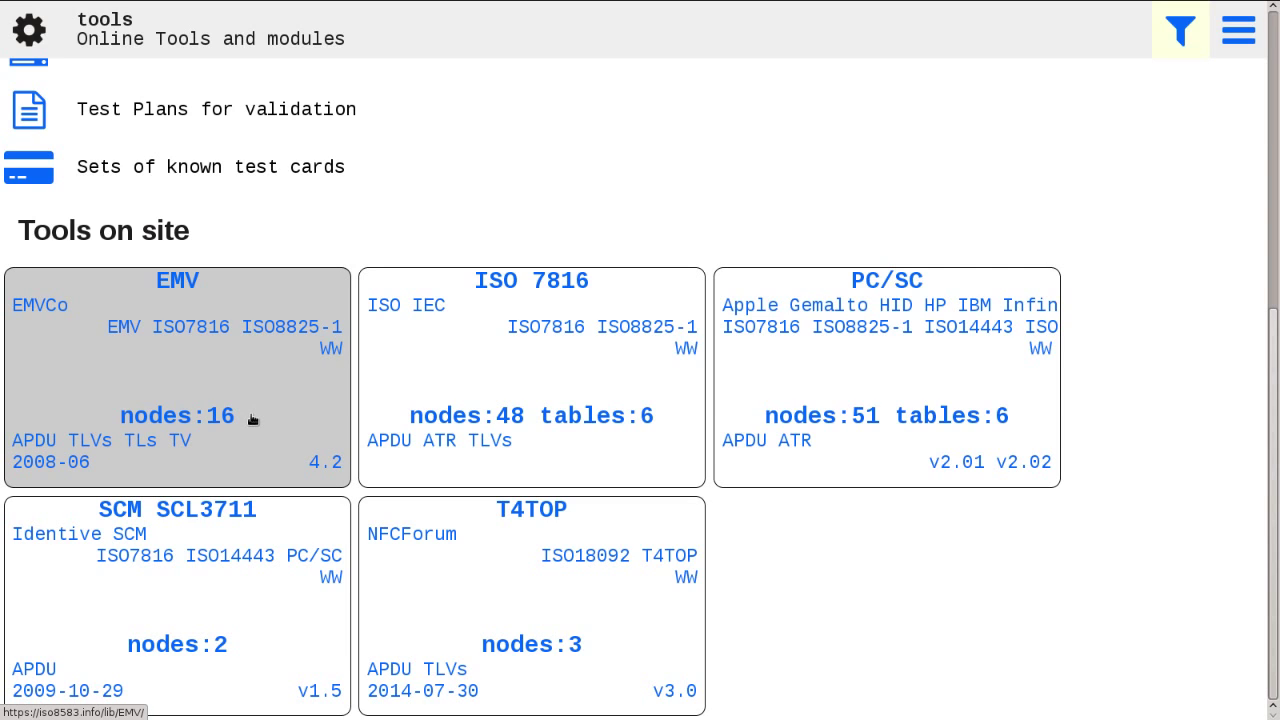
Open the EMV APDU command/response parser and view its SmartSpy Level 1 supported-lines section.
{"action": "left_click", "coordinate": [252, 419]}
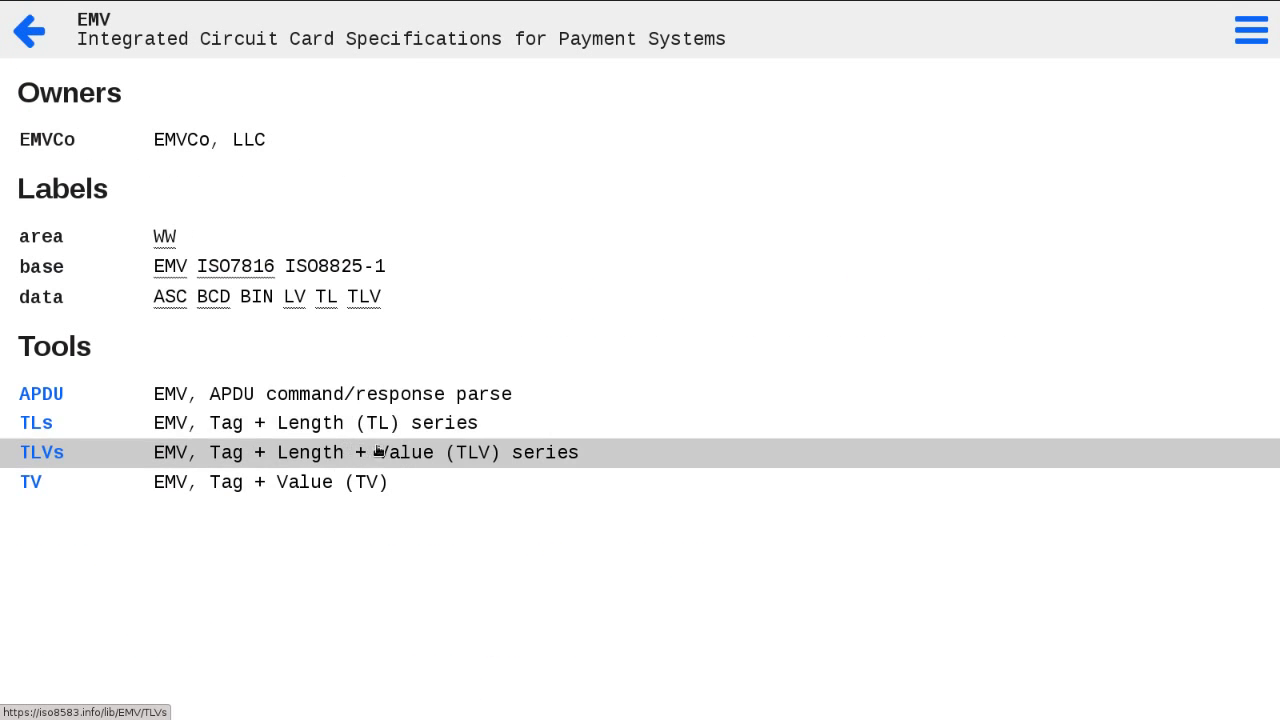
{"action": "left_click", "coordinate": [412, 404]}
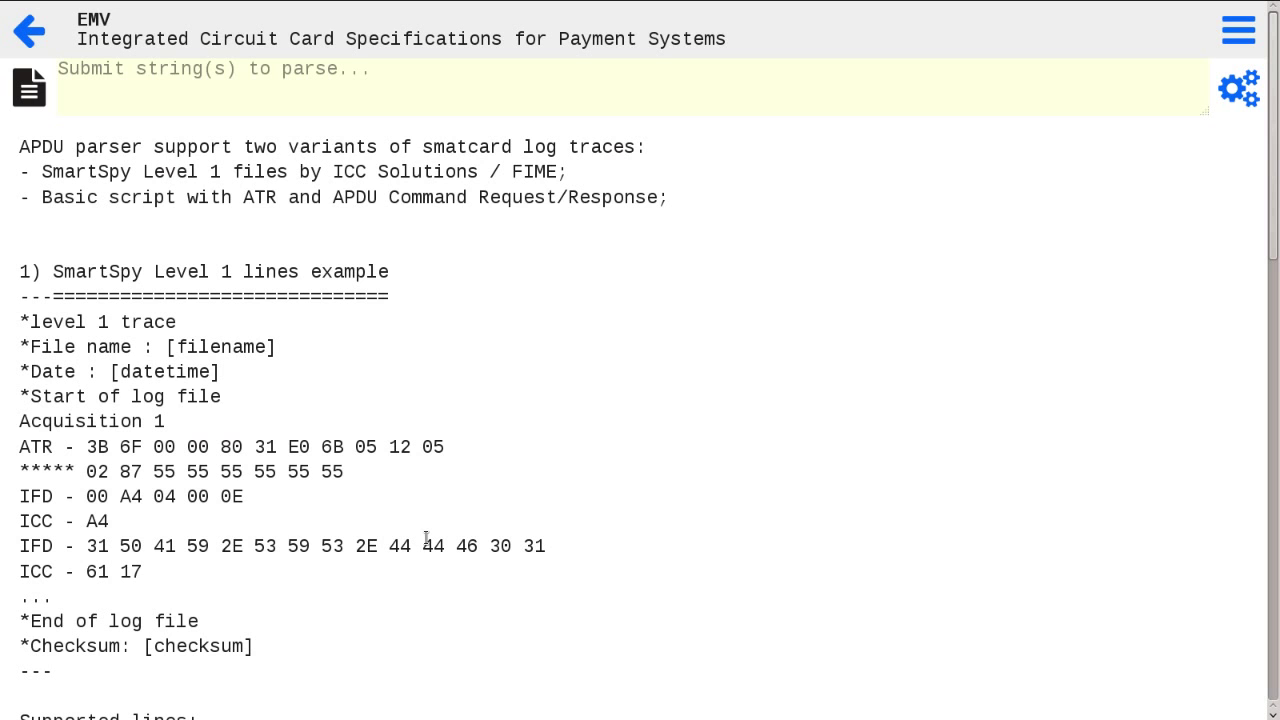
{"action": "scroll", "coordinate": [426, 540], "scroll_direction": "down", "scroll_amount": 3}
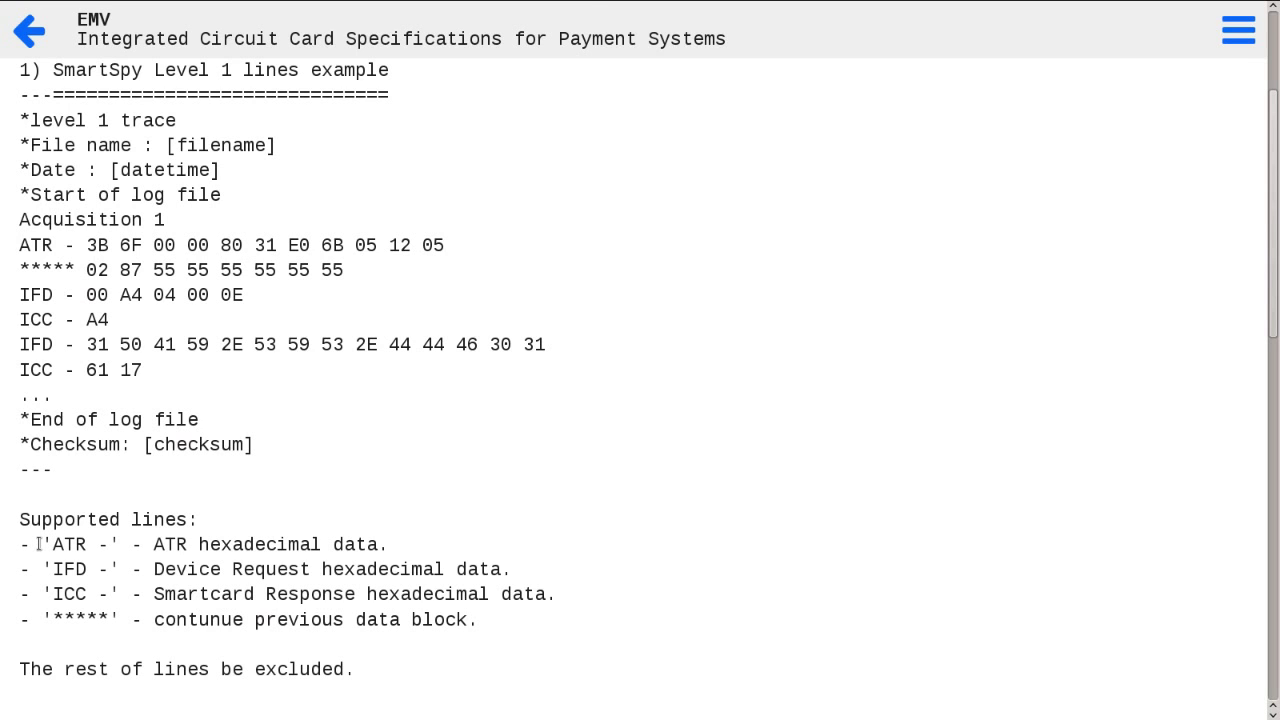
{"action": "left_click_drag", "start_coordinate": [42, 540], "coordinate": [413, 541]}
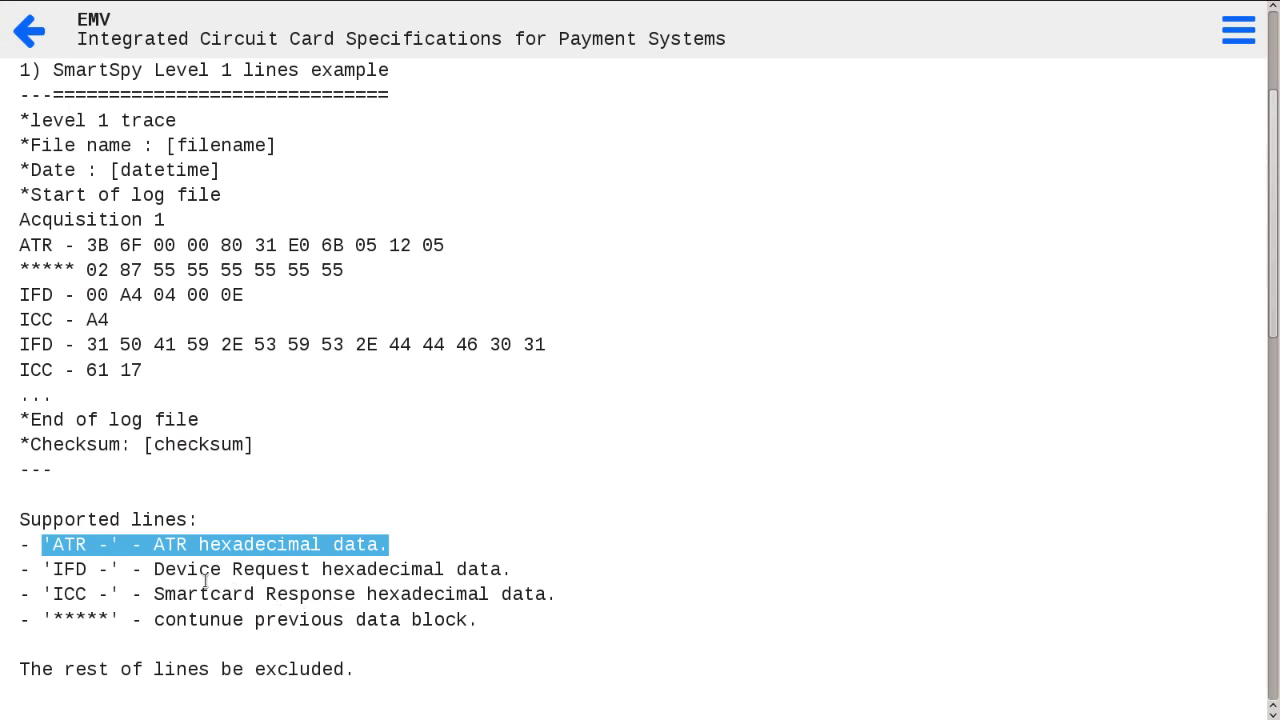
{"action": "left_click_drag", "start_coordinate": [154, 569], "coordinate": [288, 568]}
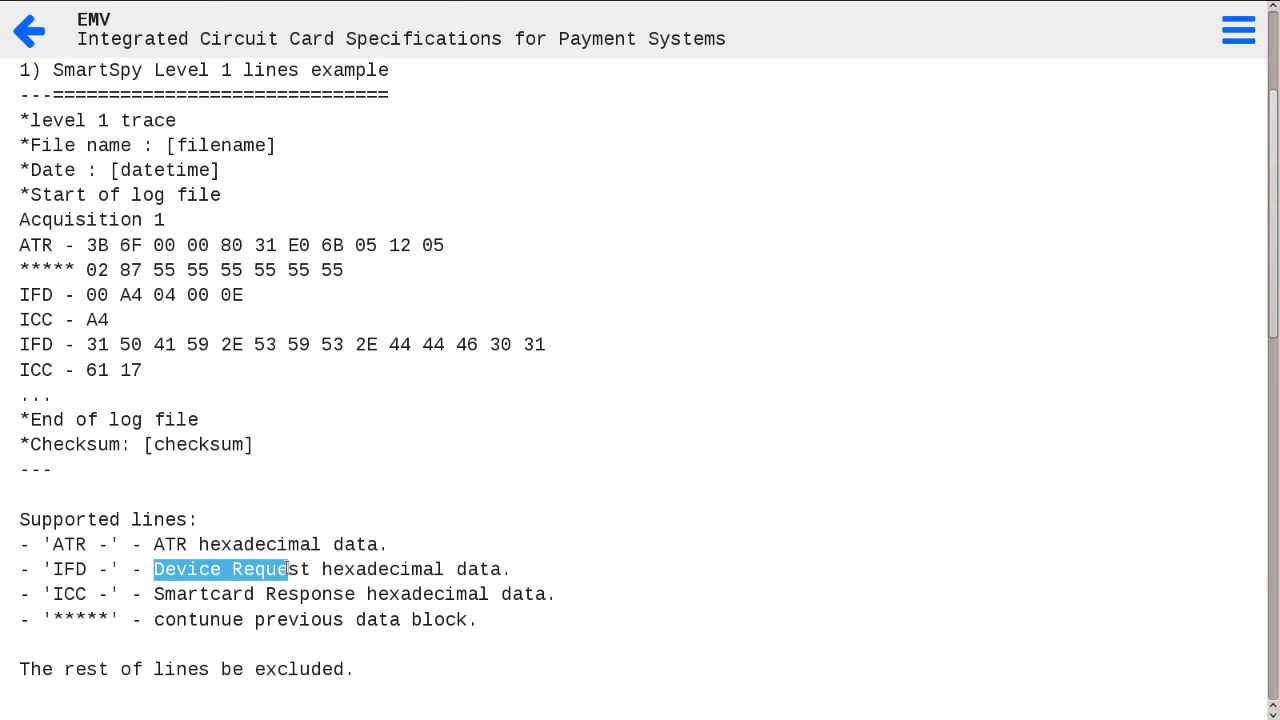
{"action": "left_click_drag", "start_coordinate": [153, 594], "coordinate": [345, 594]}
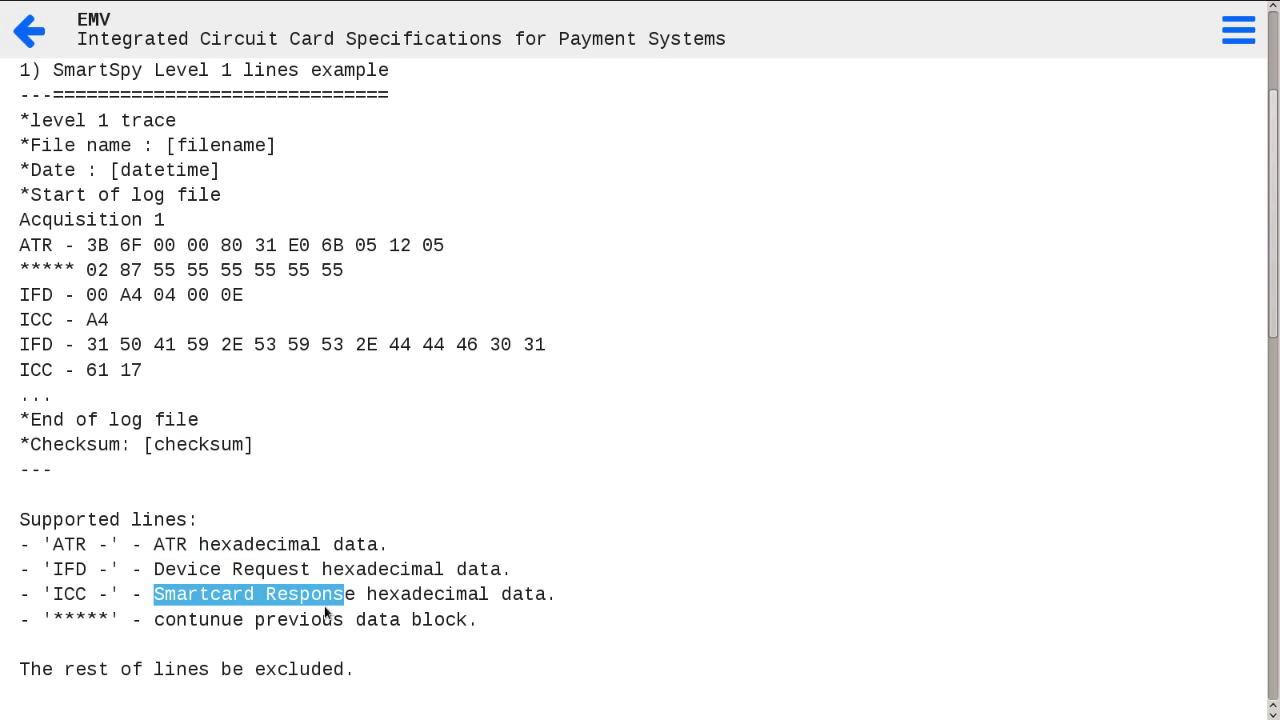
{"action": "scroll", "coordinate": [325, 612], "scroll_direction": "down", "scroll_amount": 5}
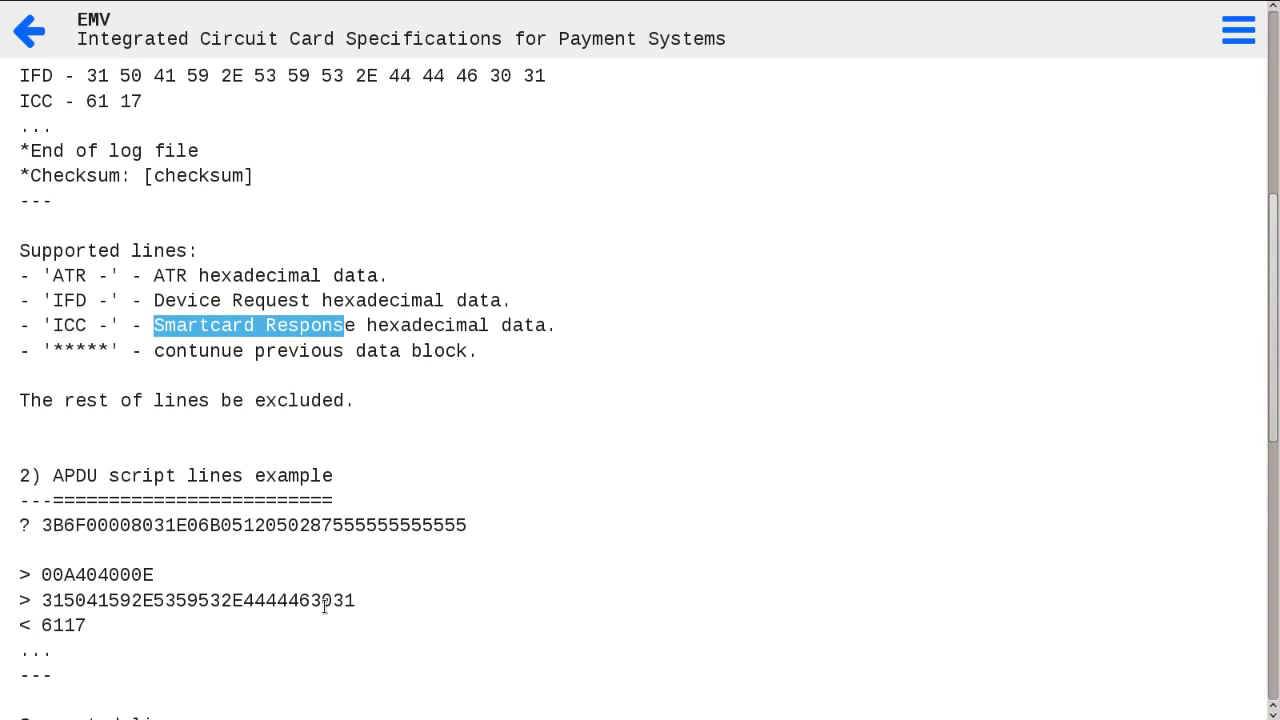
{"action": "scroll", "coordinate": [325, 605], "scroll_direction": "down", "scroll_amount": 6}
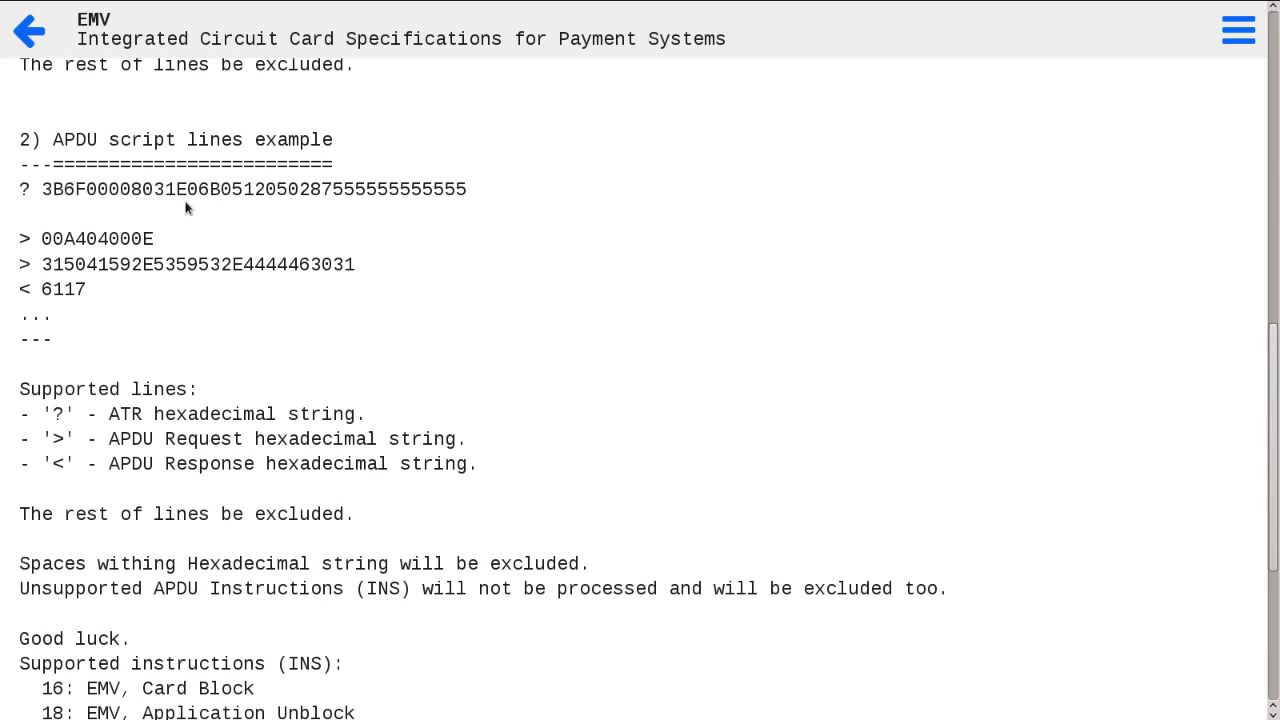
{"action": "scroll", "coordinate": [185, 207], "scroll_direction": "down", "scroll_amount": 1}
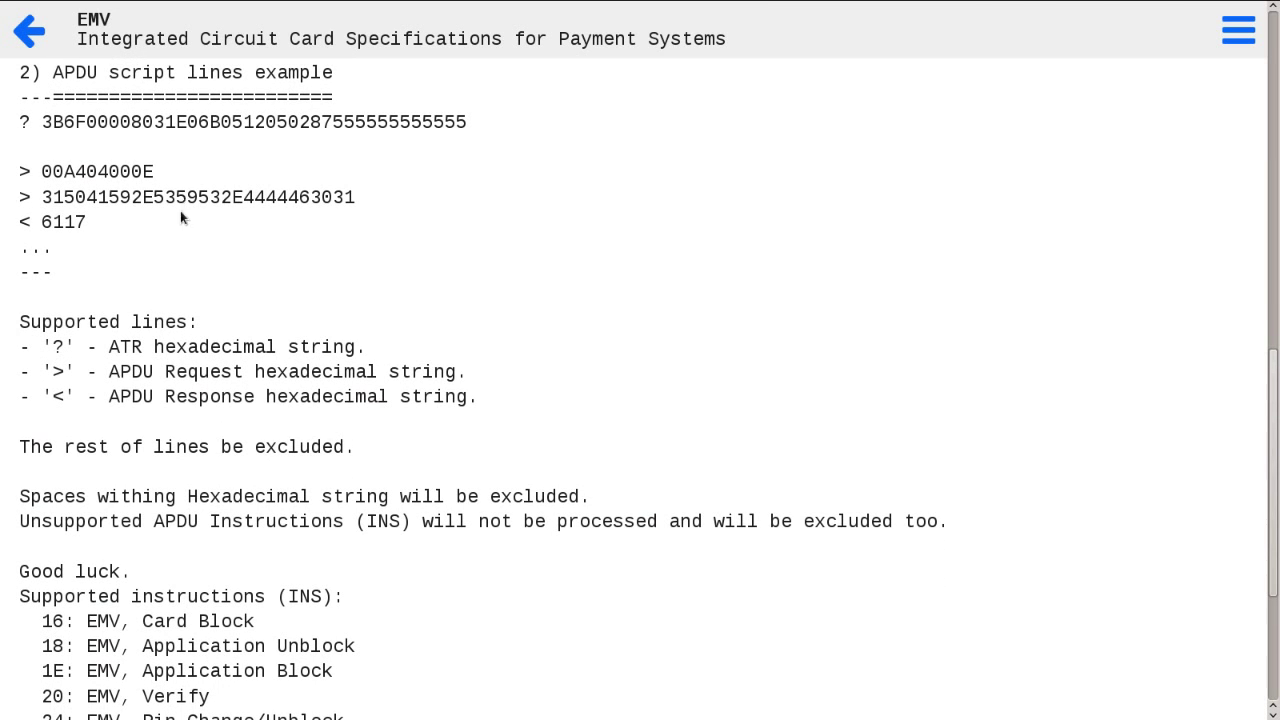
{"action": "left_click_drag", "start_coordinate": [111, 347], "coordinate": [287, 347]}
{"action": "left_click_drag", "start_coordinate": [108, 371], "coordinate": [244, 371]}
{"action": "left_click", "coordinate": [145, 396]}
{"action": "left_click_drag", "start_coordinate": [108, 396], "coordinate": [288, 396]}
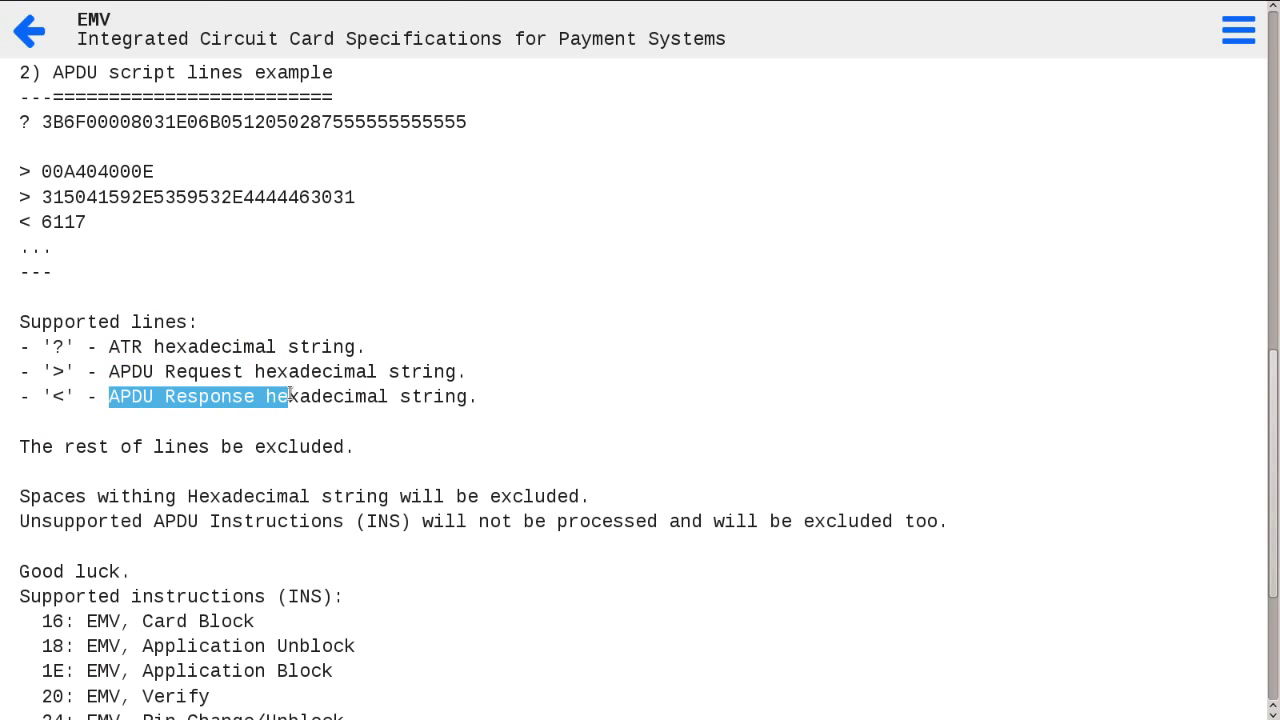
{"action": "left_click_drag", "start_coordinate": [94, 223], "coordinate": [17, 123]}
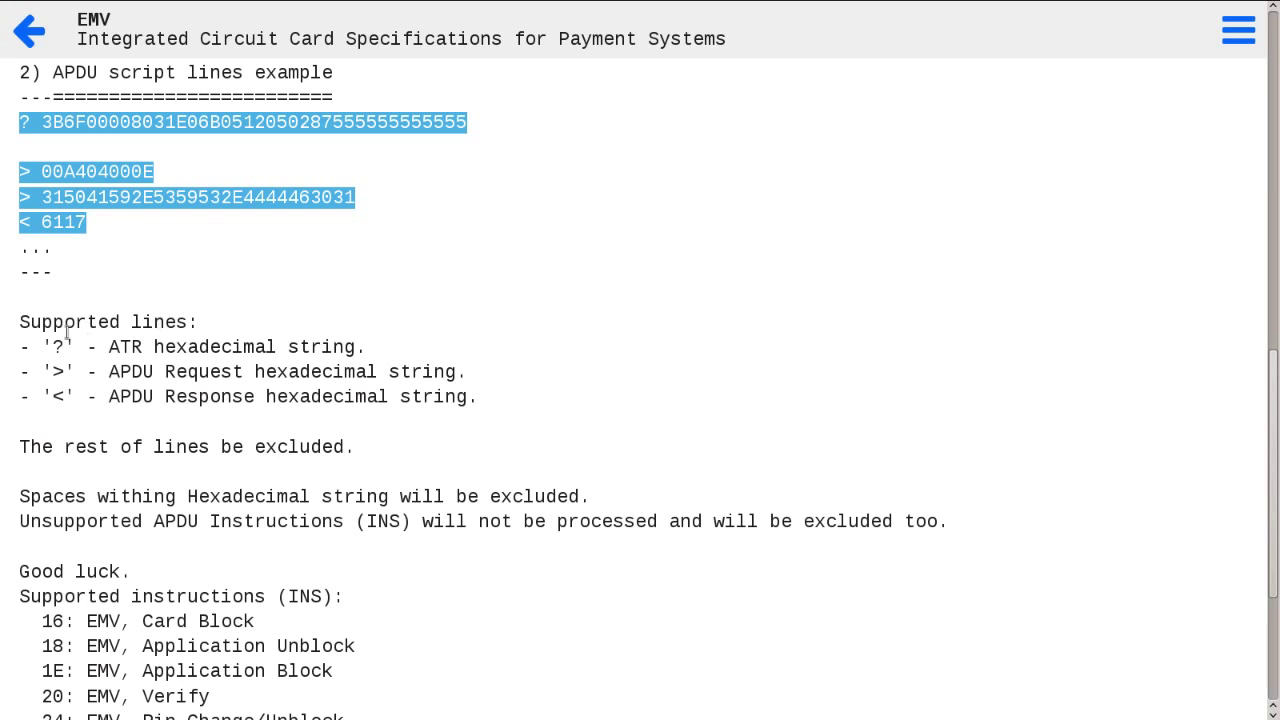
{"action": "left_click", "coordinate": [258, 545]}
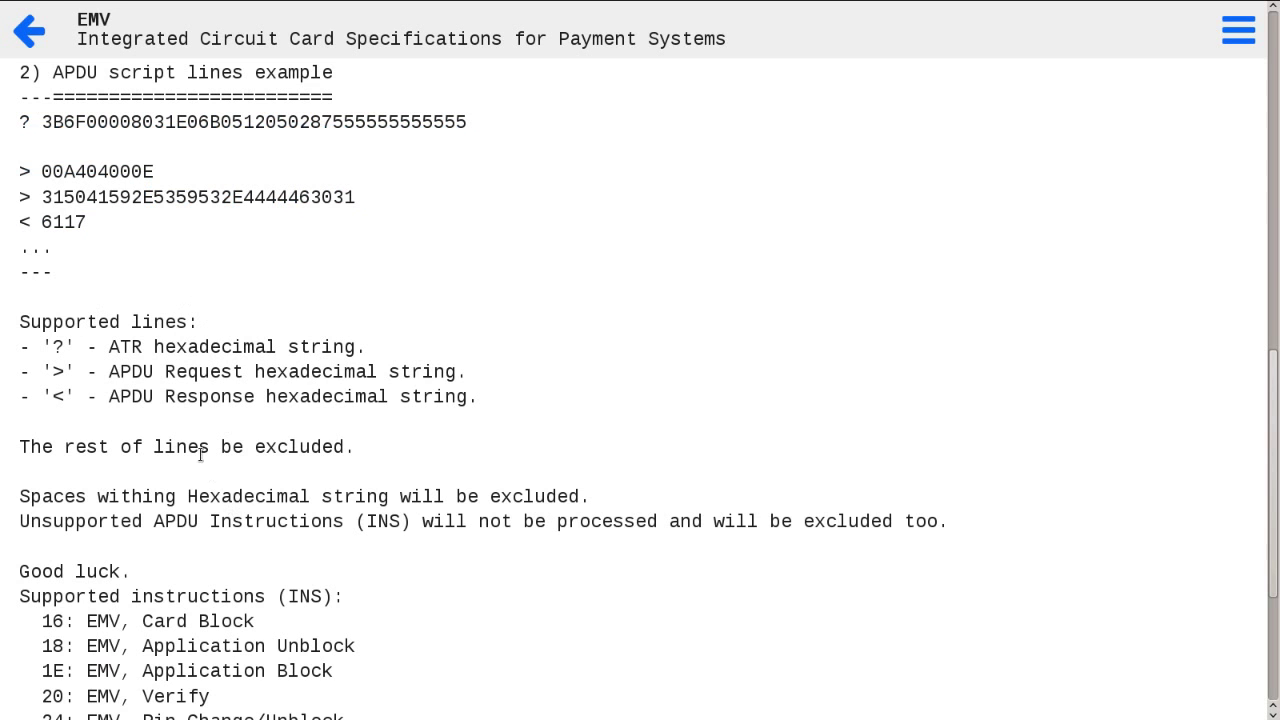
{"action": "scroll", "coordinate": [200, 455], "scroll_direction": "up", "scroll_amount": 5}
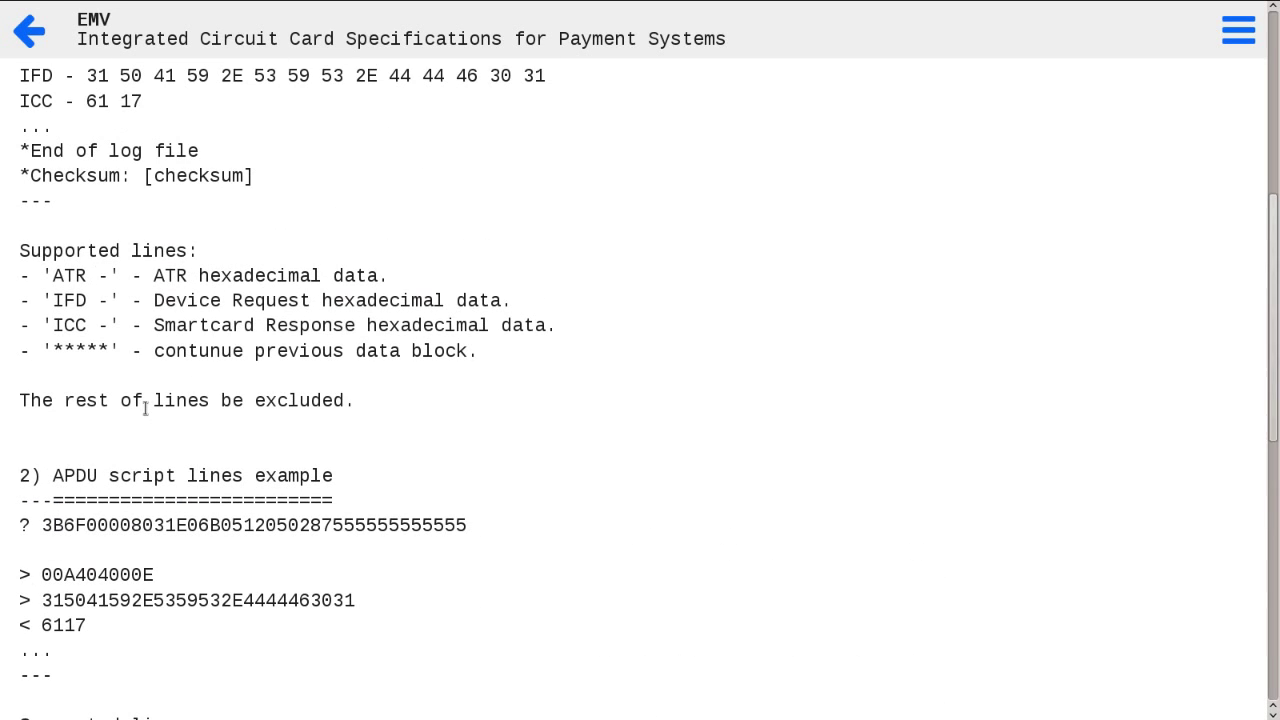
{"action": "scroll", "coordinate": [145, 407], "scroll_direction": "up", "scroll_amount": 1}
{"action": "scroll", "coordinate": [145, 407], "scroll_direction": "up", "scroll_amount": 3}
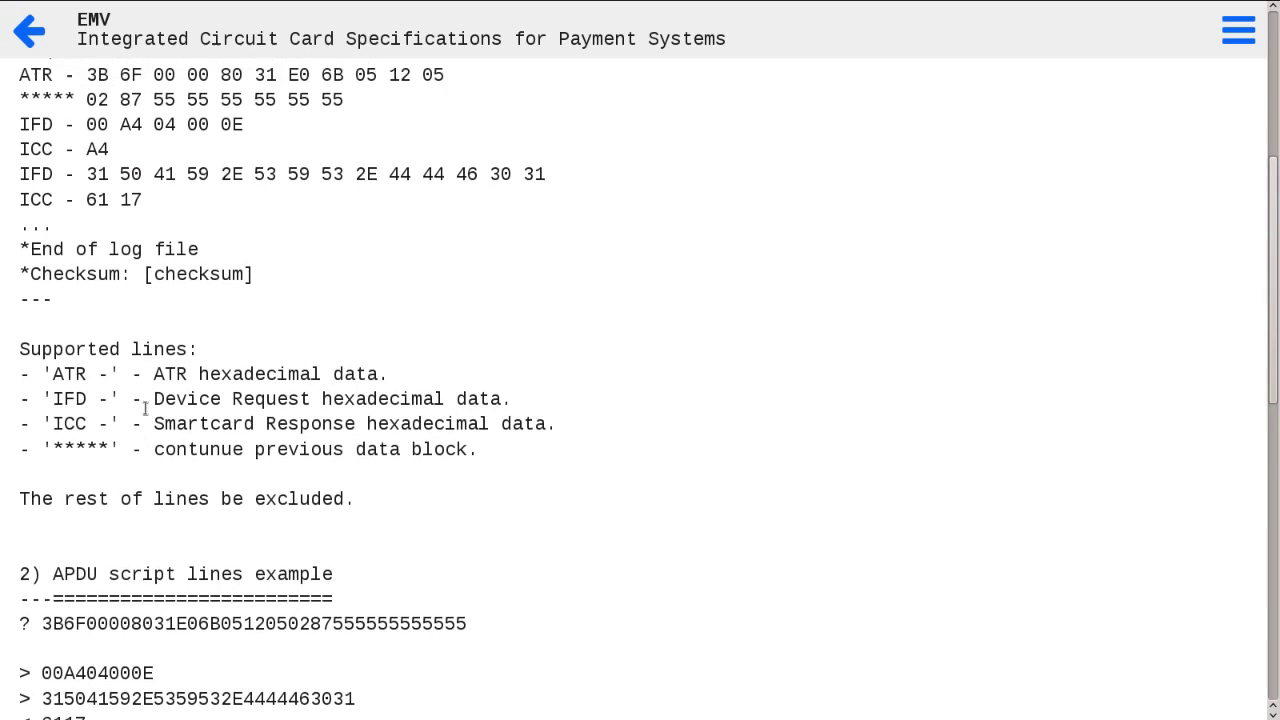
{"action": "scroll", "coordinate": [281, 553], "scroll_direction": "up", "scroll_amount": 3}
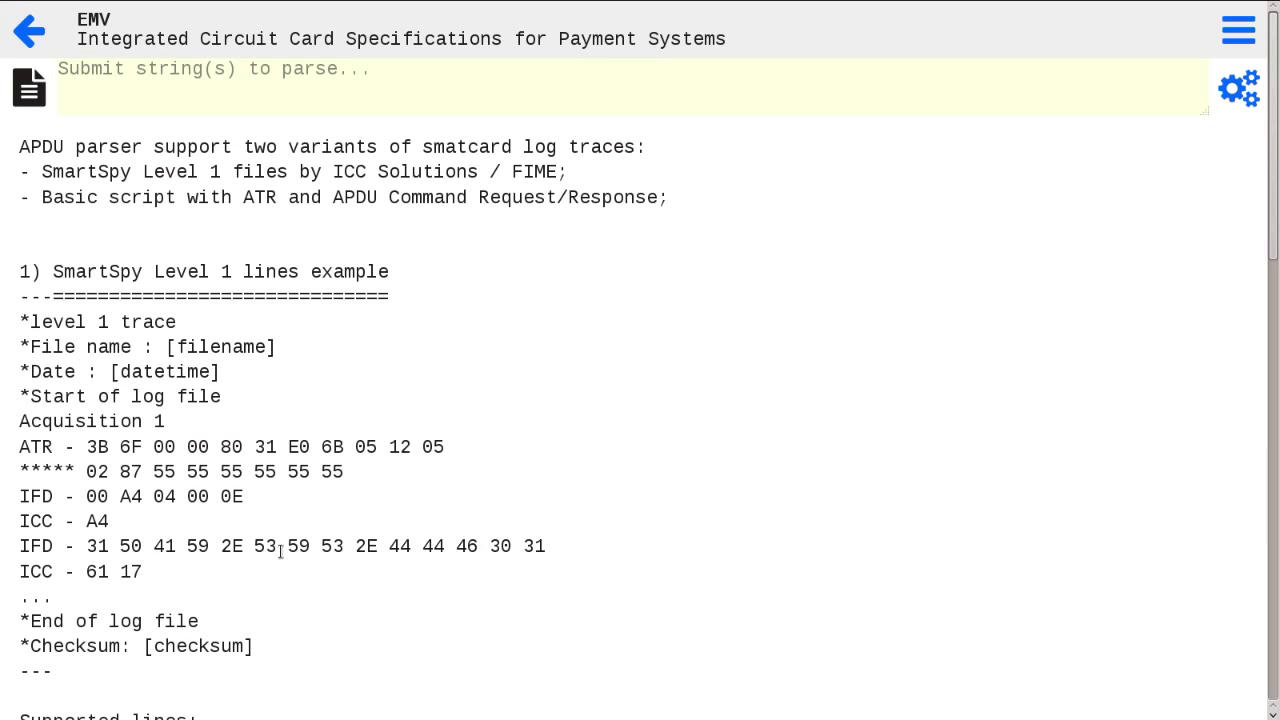
Paste the example APDU script into the parse box and parse it.
{"action": "left_click", "coordinate": [166, 87]}
{"action": "key", "text": "ctrl+v"}
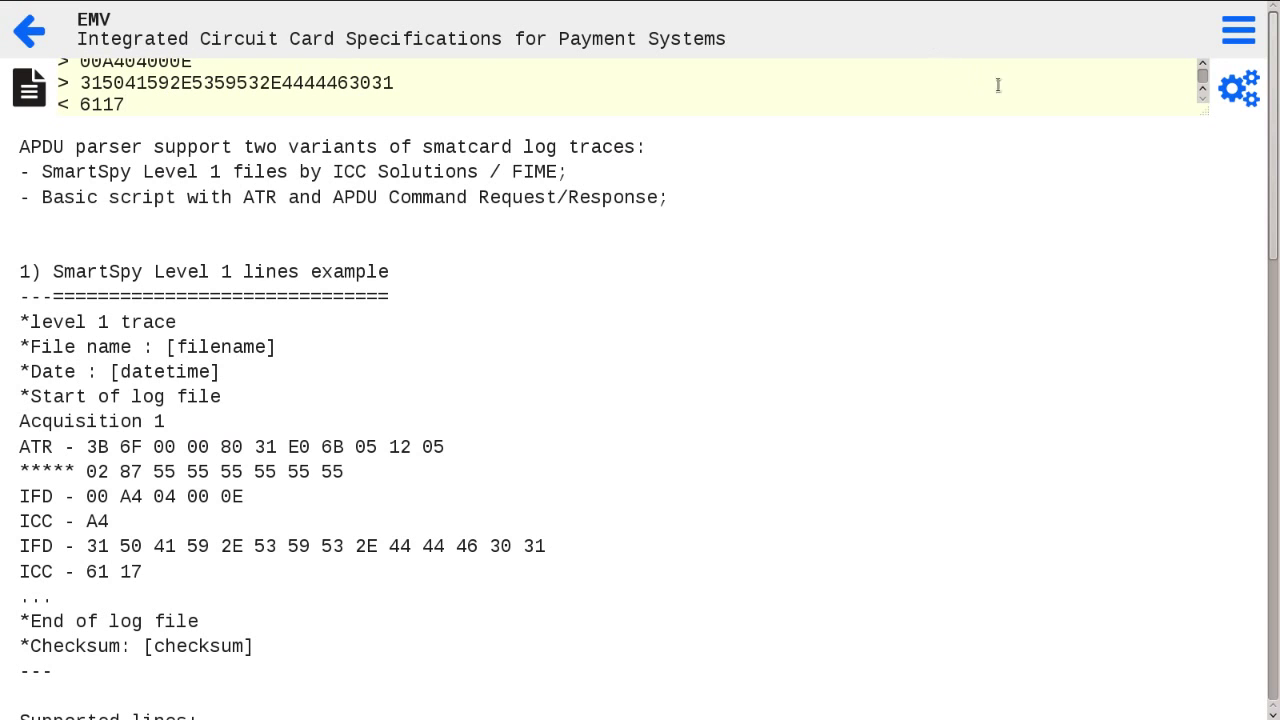
{"action": "left_click", "coordinate": [1236, 98]}
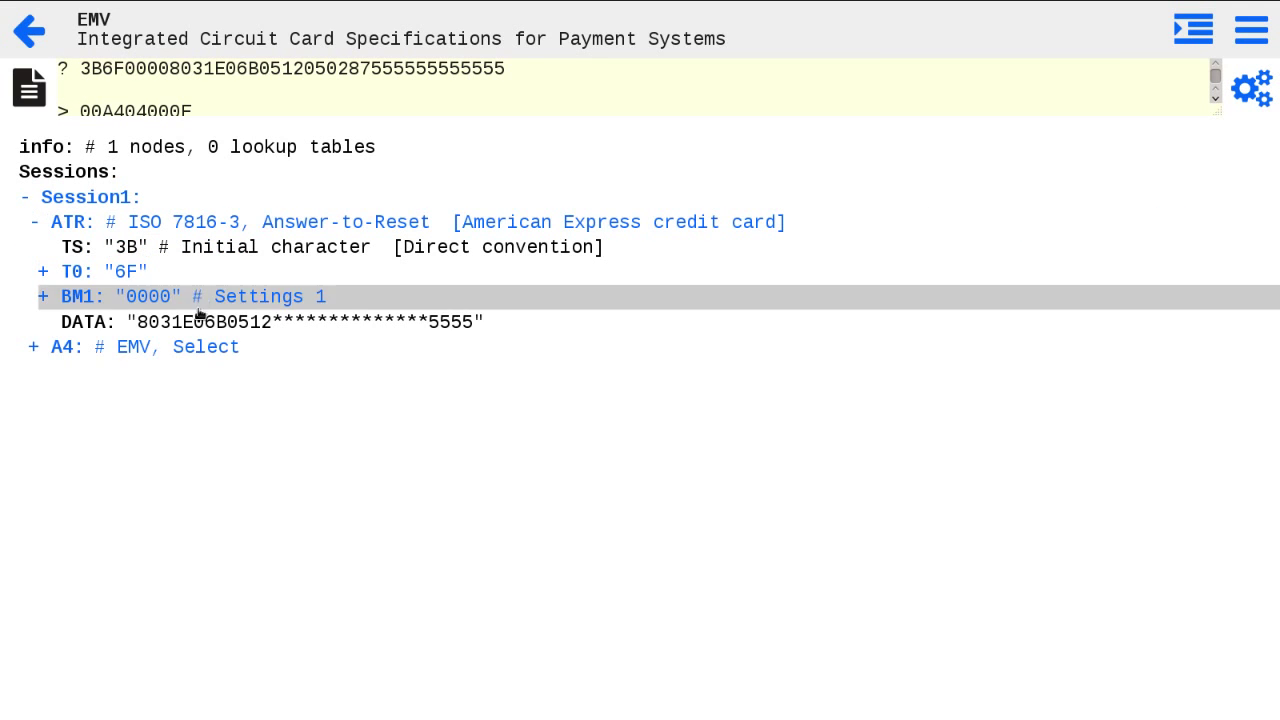
Expand the A4 Select's request, response, SW1SW2 and LcData, and collapse the ATR to one line.
{"action": "left_click", "coordinate": [194, 346]}
{"action": "left_click", "coordinate": [217, 381]}
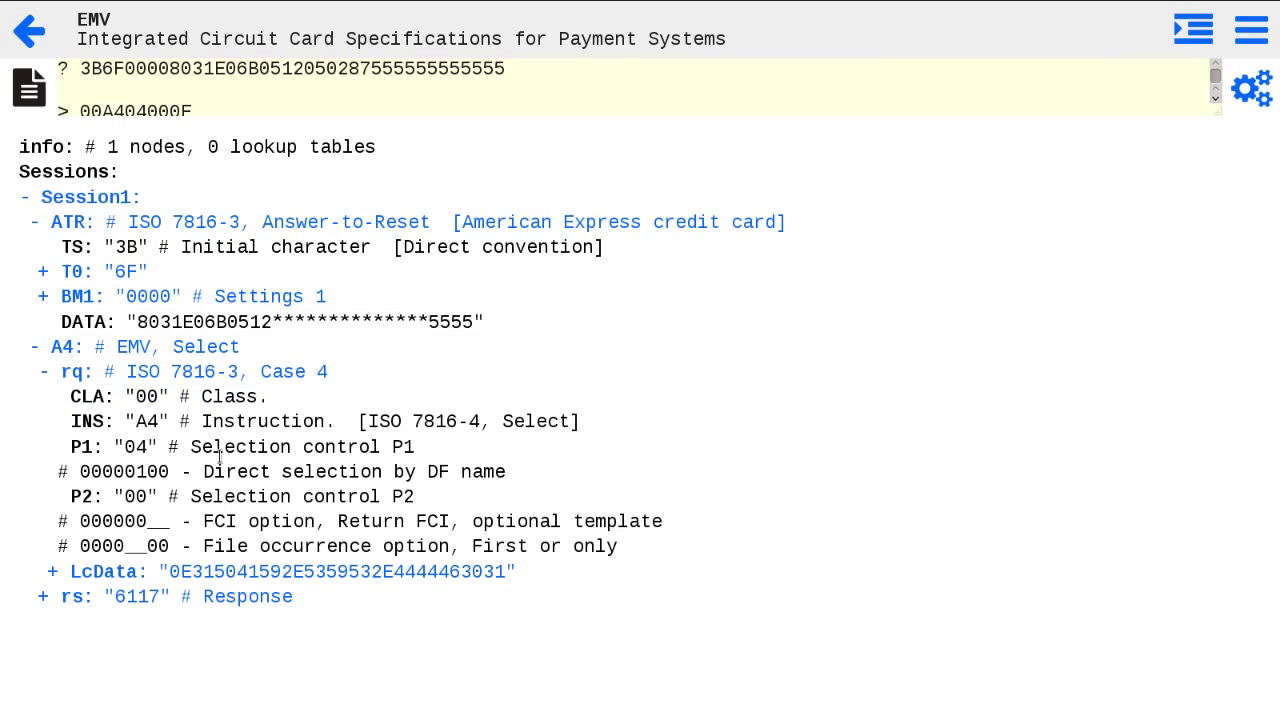
{"action": "left_click", "coordinate": [230, 604]}
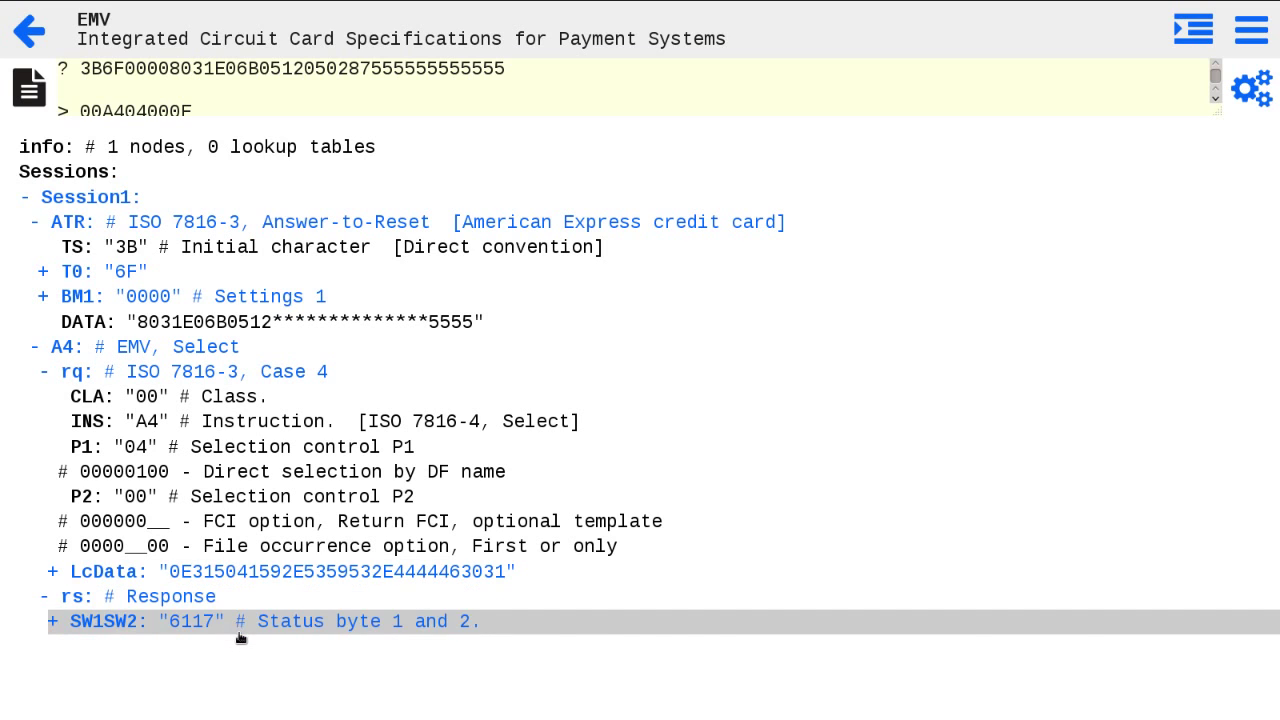
{"action": "left_click", "coordinate": [240, 636]}
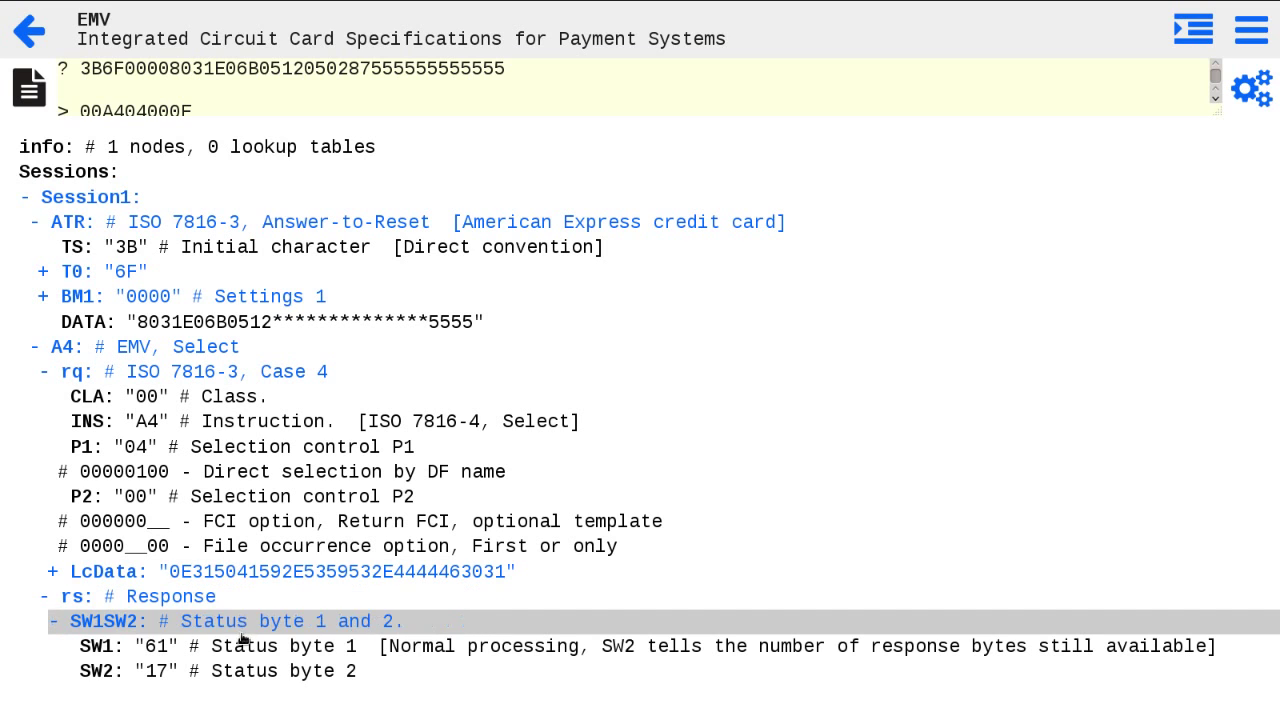
{"action": "left_click", "coordinate": [240, 578]}
{"action": "scroll", "coordinate": [560, 495], "scroll_direction": "down", "scroll_amount": 1}
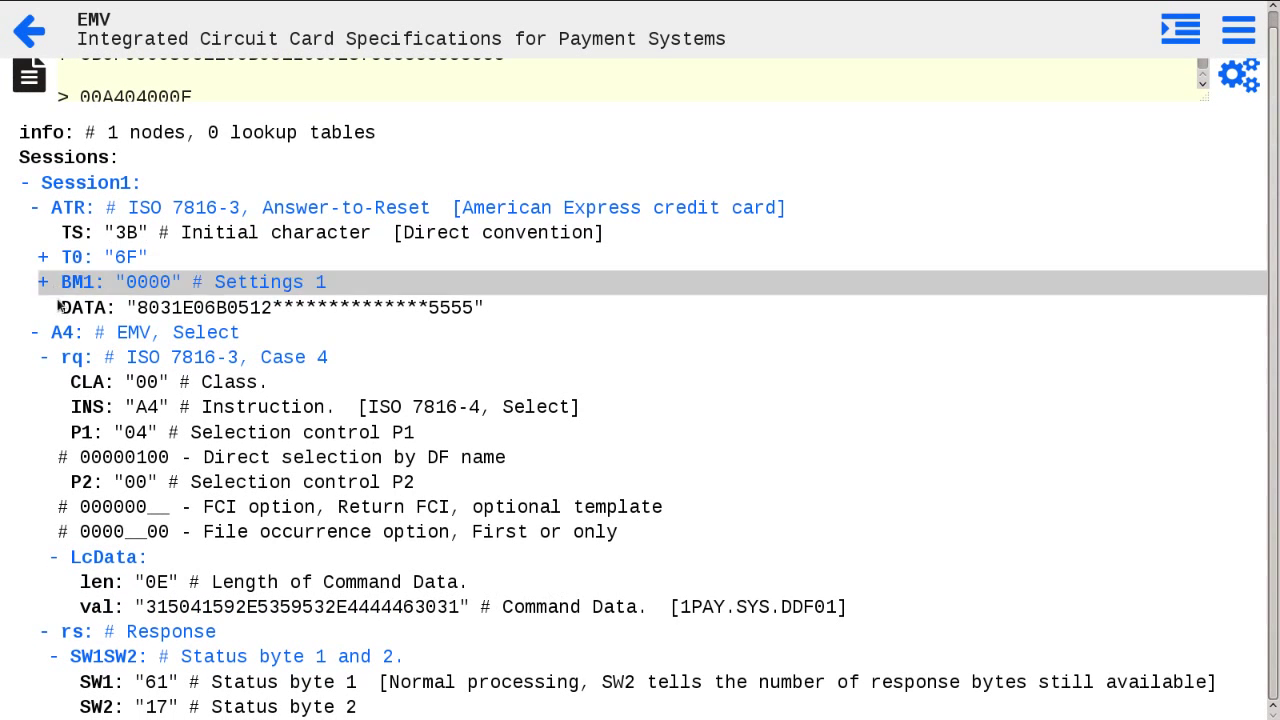
{"action": "left_click", "coordinate": [57, 208]}
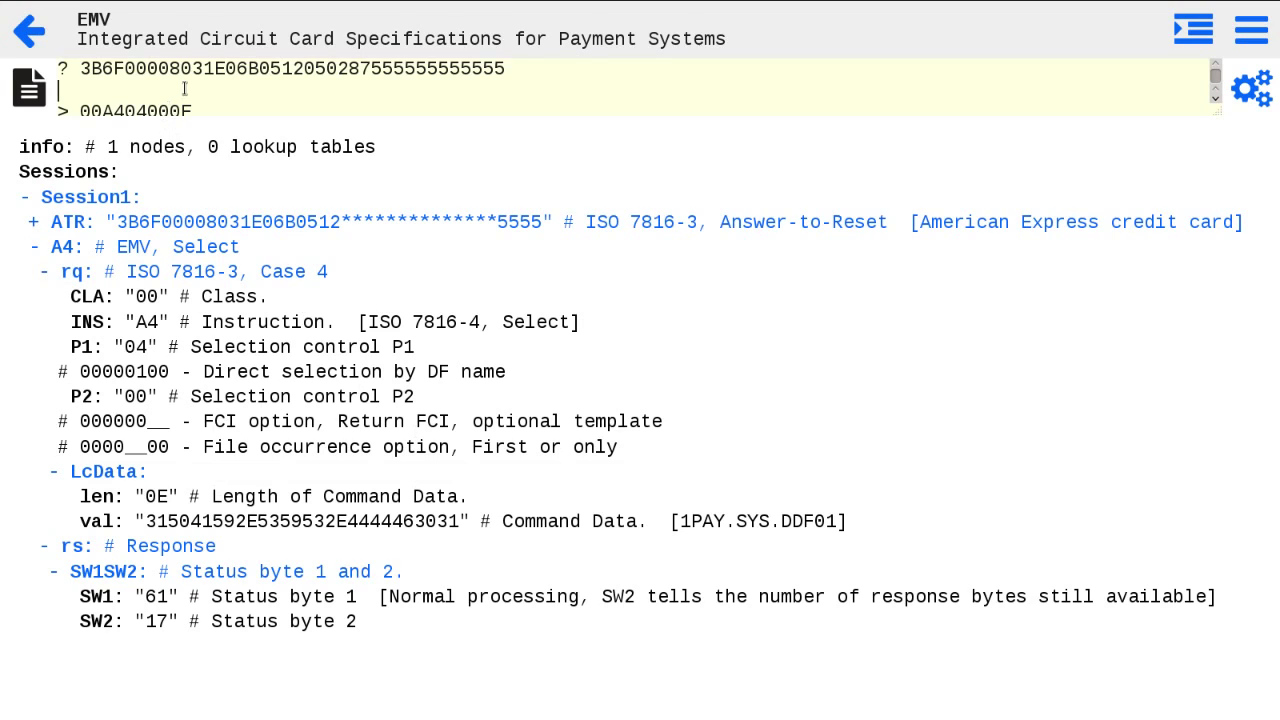
Replace the input with the ADVT 011.txt SmartSpy level 1 log and parse it.
{"action": "key", "text": "ctrl+a"}
{"action": "key", "text": "ctrl+v"}
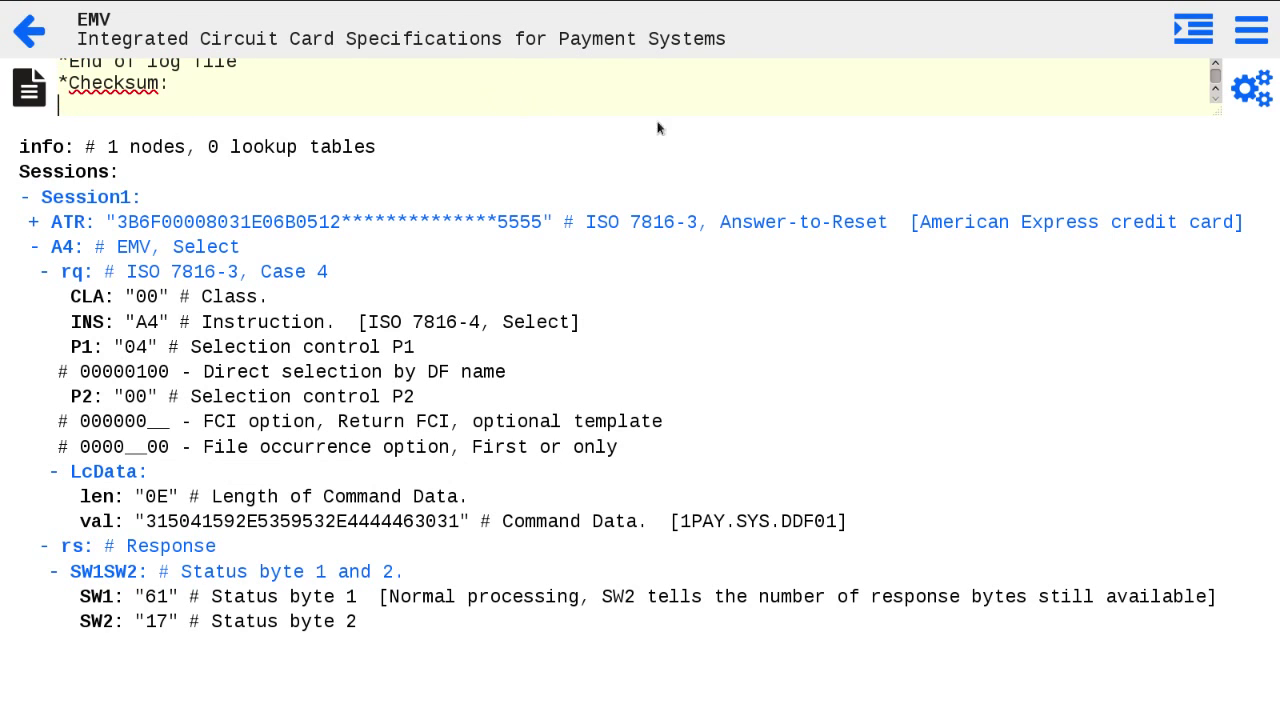
{"action": "left_click", "coordinate": [1235, 106]}
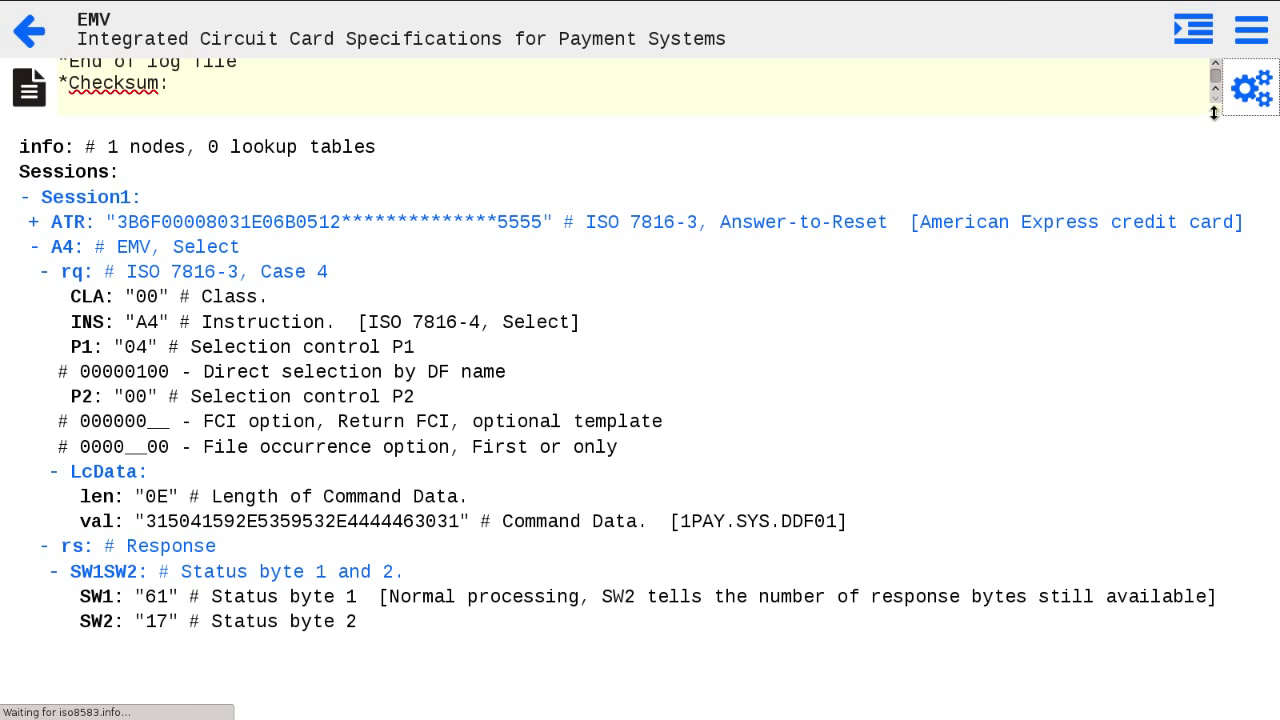
Enlarge the input box to show more log lines and return to the log's start.
{"action": "left_click_drag", "start_coordinate": [1186, 113], "coordinate": [1204, 161]}
{"action": "left_click_drag", "start_coordinate": [1201, 109], "coordinate": [1222, 684]}
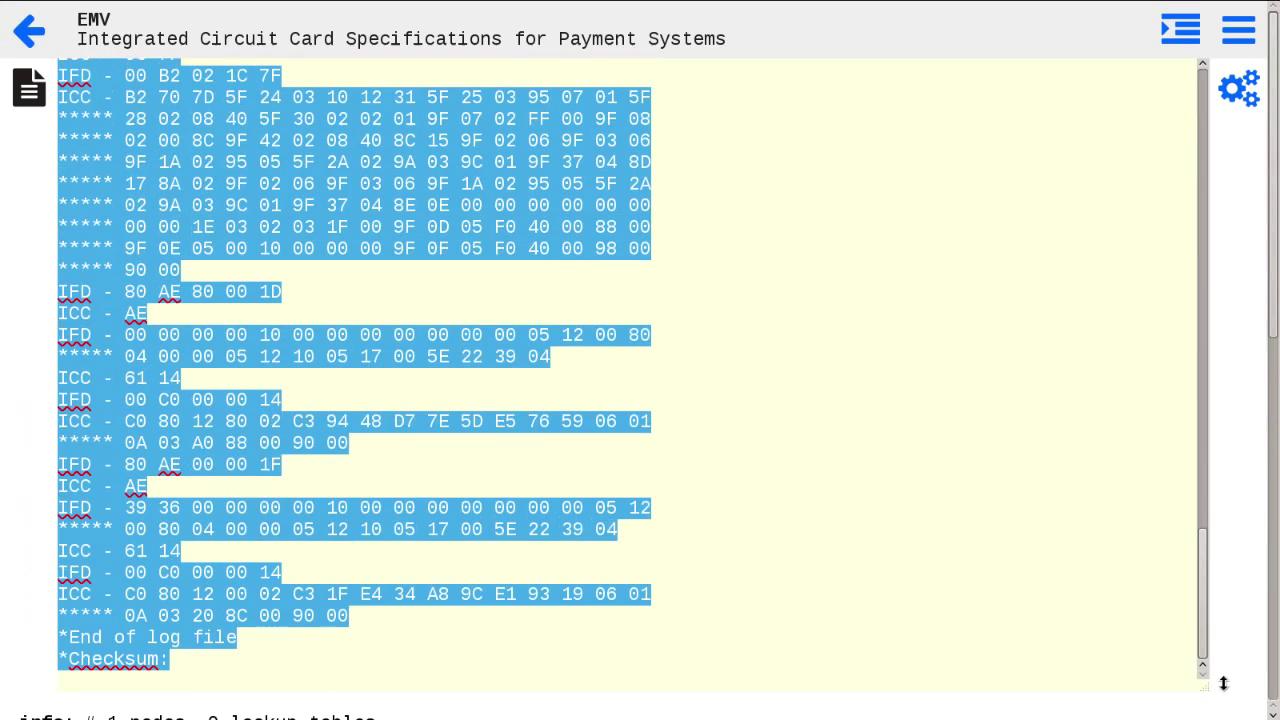
{"action": "left_click", "coordinate": [275, 247]}
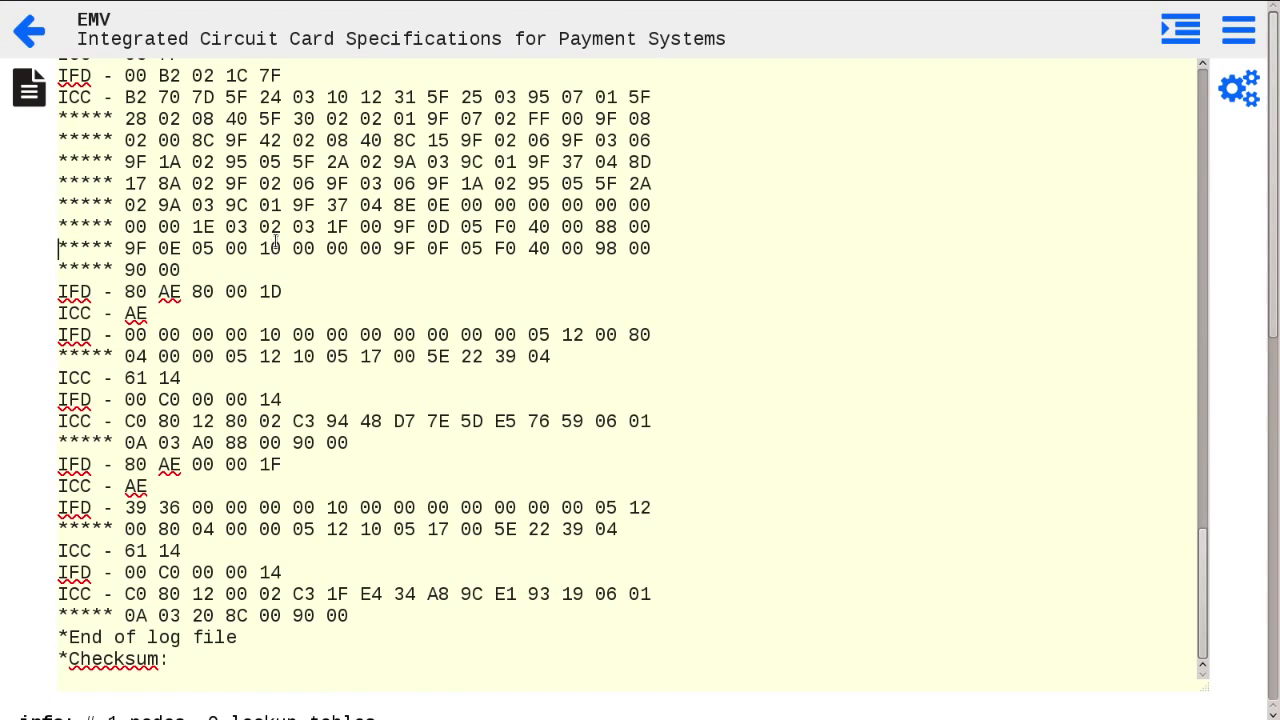
{"action": "key", "text": "ctrl+Home"}
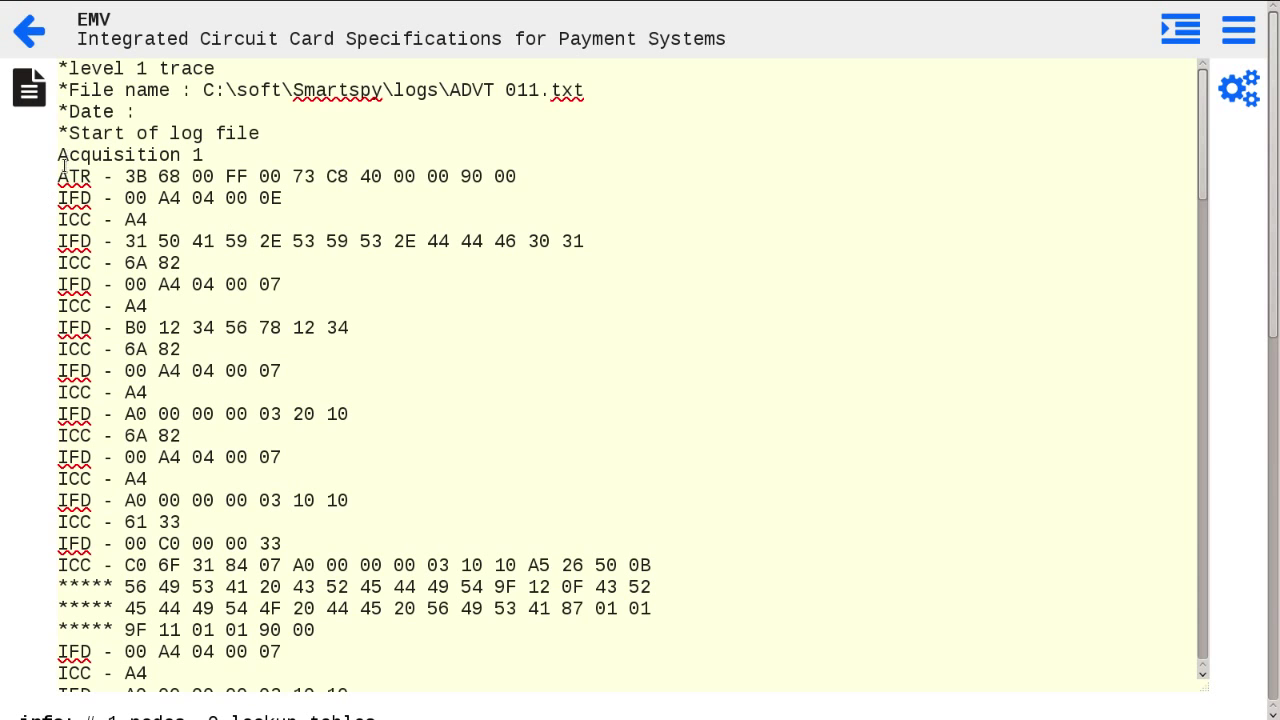
Mark the ATR and first command exchanges in the log and view the parsed Session1 tree.
{"action": "left_click_drag", "start_coordinate": [60, 176], "coordinate": [570, 566]}
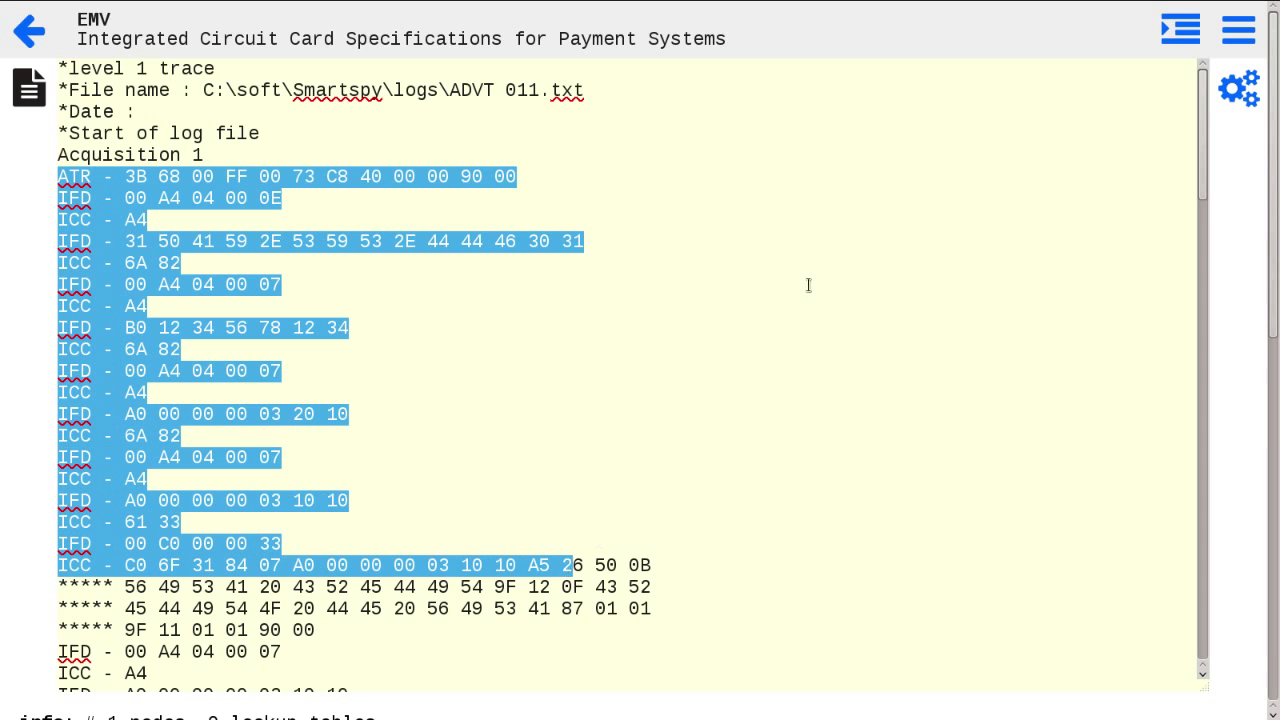
{"action": "left_click_drag", "start_coordinate": [1271, 150], "coordinate": [1264, 513]}
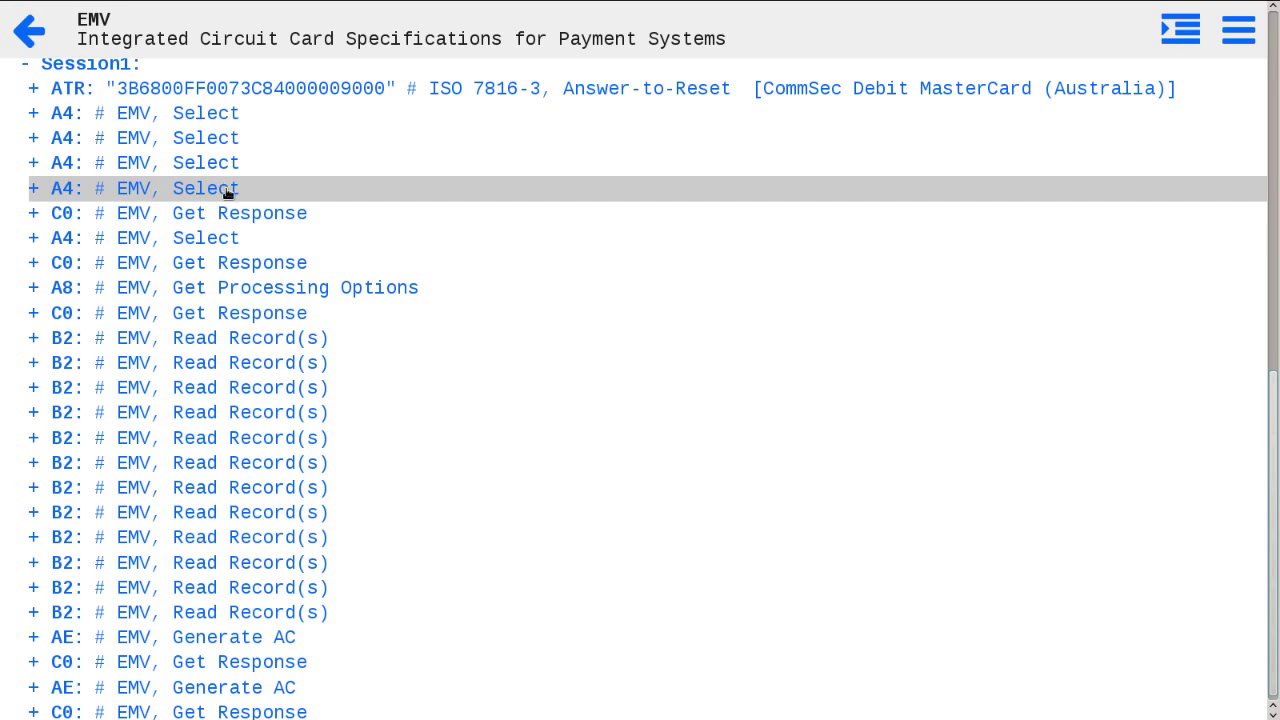
Expand the fourth Select command, its request fields and the following Get Response exchange.
{"action": "scroll", "coordinate": [398, 385], "scroll_direction": "down", "scroll_amount": 1}
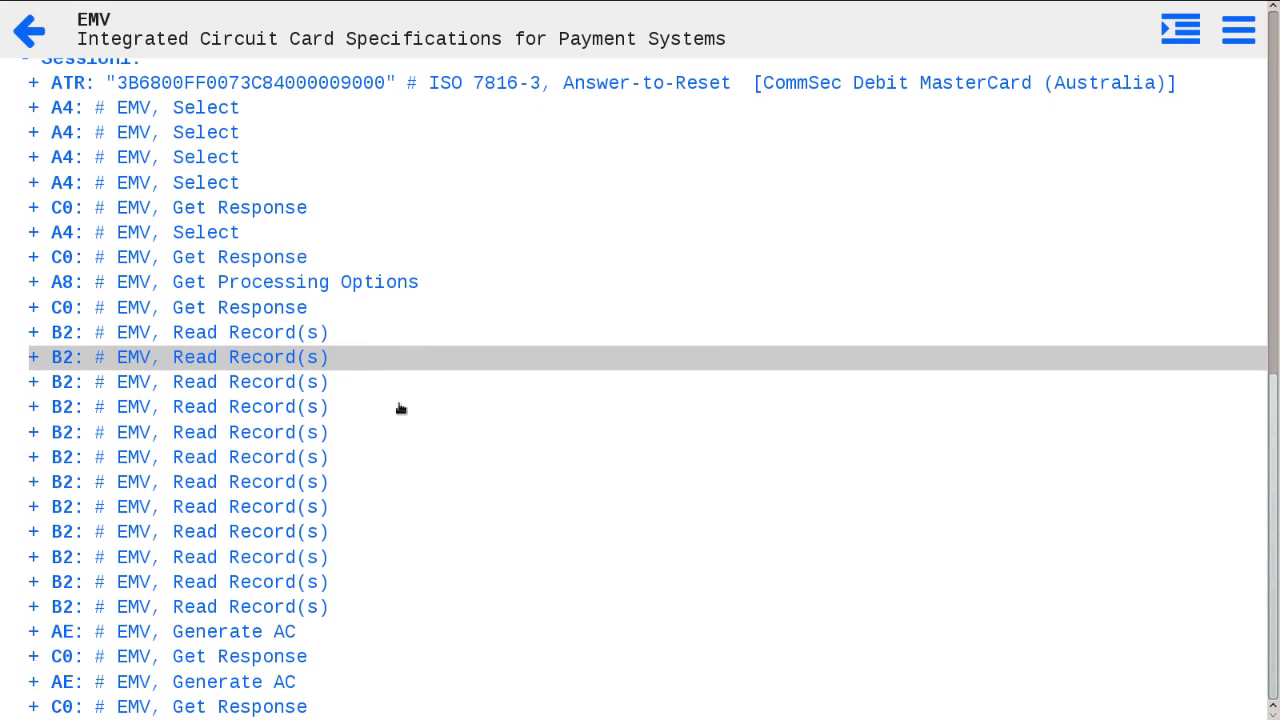
{"action": "left_click", "coordinate": [221, 188]}
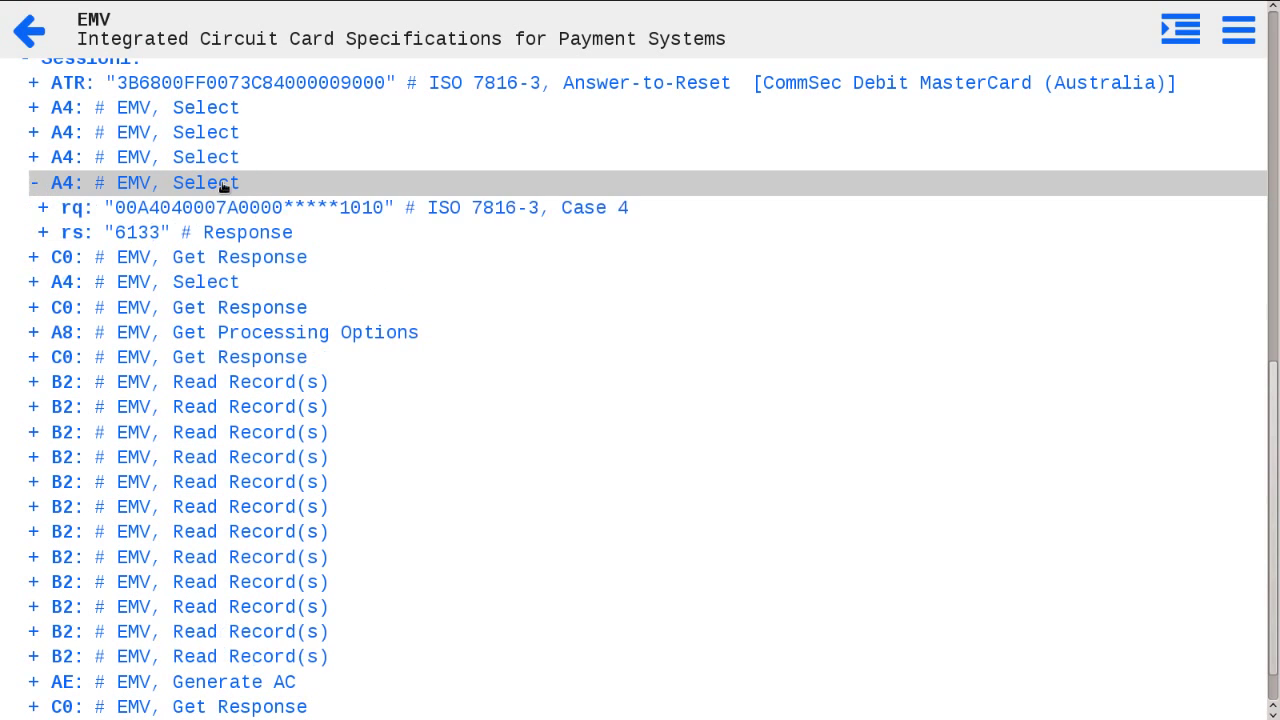
{"action": "left_click", "coordinate": [242, 214]}
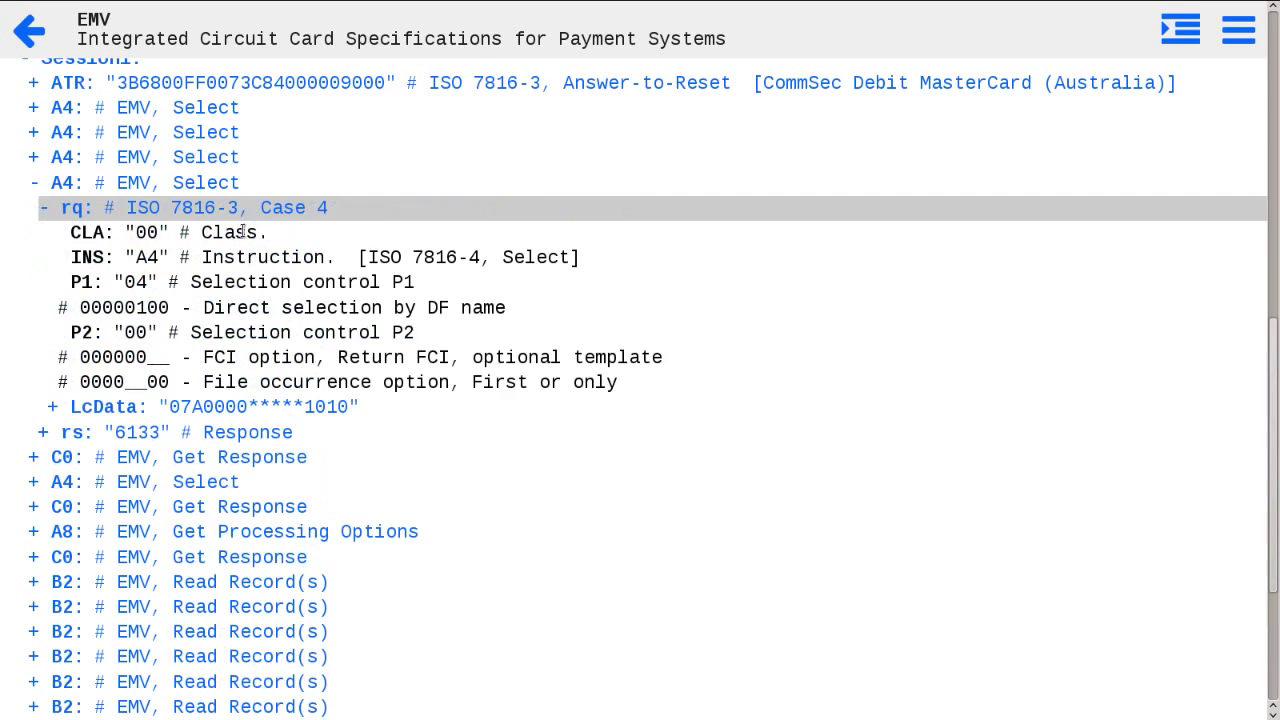
{"action": "left_click", "coordinate": [254, 464]}
{"action": "scroll", "coordinate": [290, 460], "scroll_direction": "down", "scroll_amount": 3}
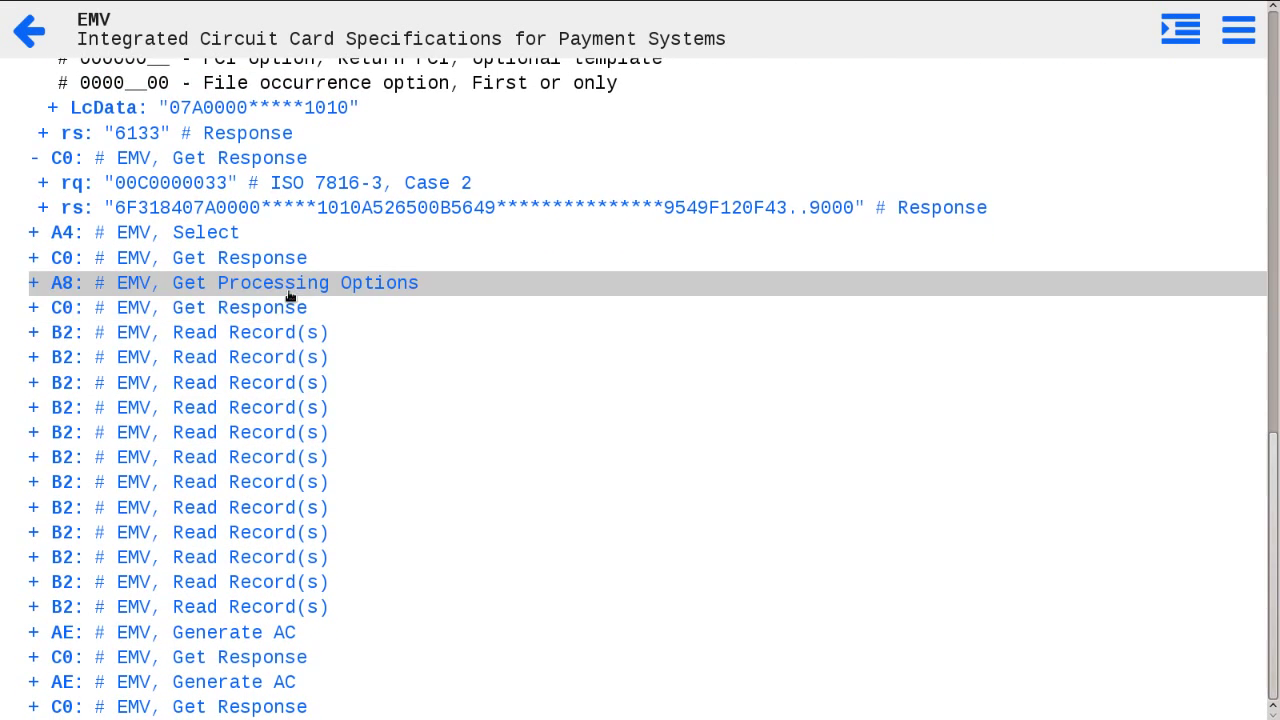
Expand a Read Record response down to its x70 AEF Data, x9F1F Track 1 data and x5F20 cardholder name.
{"action": "left_click", "coordinate": [281, 340]}
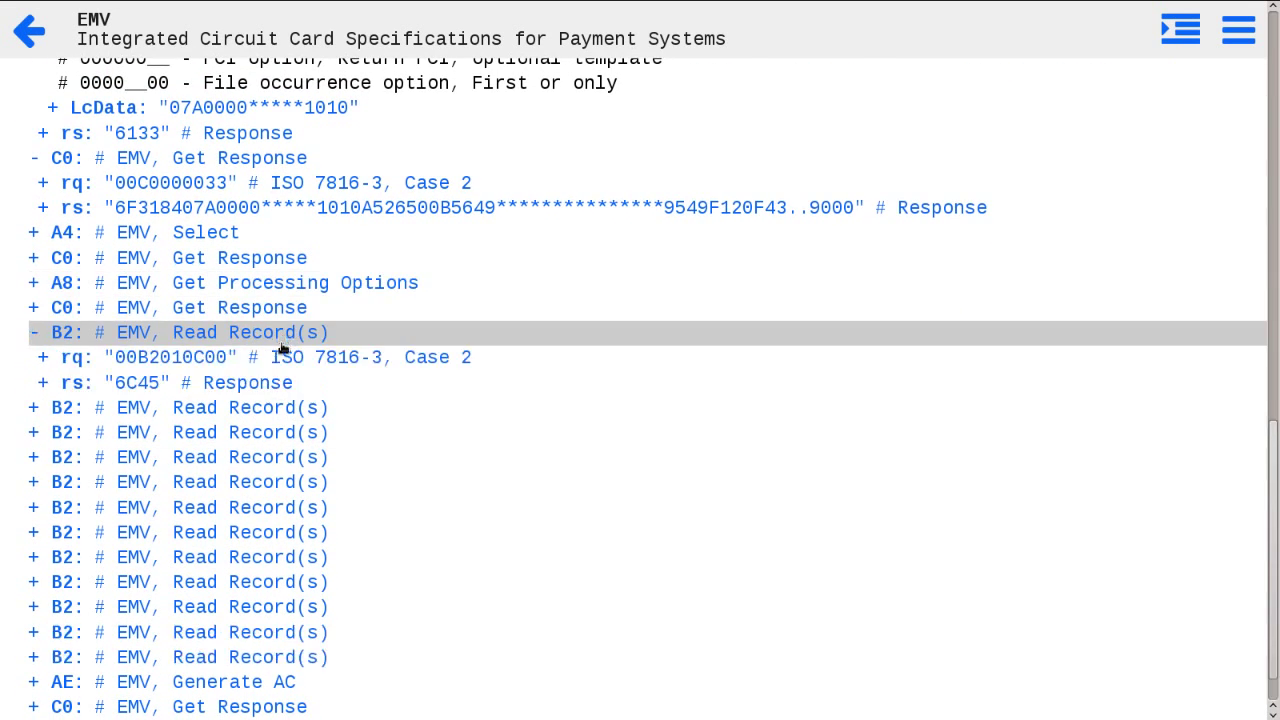
{"action": "left_click", "coordinate": [289, 414]}
{"action": "left_click", "coordinate": [289, 459]}
{"action": "left_click", "coordinate": [289, 497]}
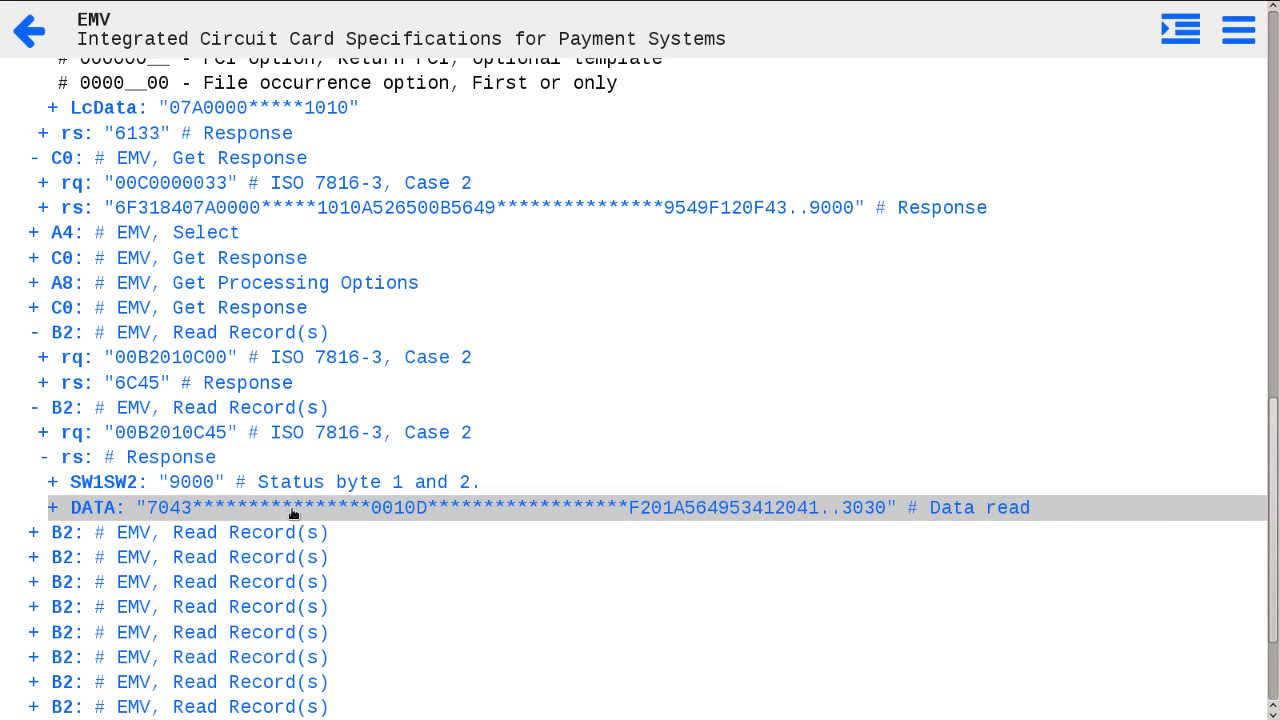
{"action": "left_click", "coordinate": [292, 520]}
{"action": "left_click", "coordinate": [297, 535]}
{"action": "scroll", "coordinate": [298, 542], "scroll_direction": "down", "scroll_amount": 5}
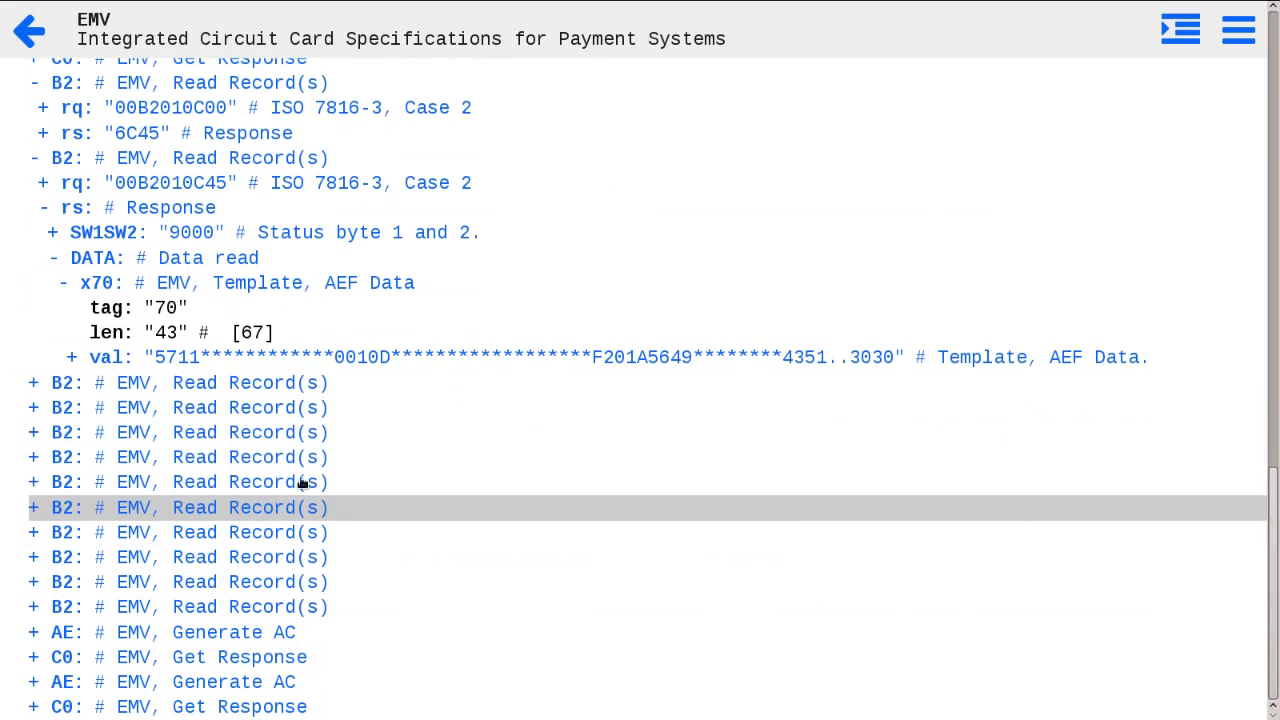
{"action": "left_click", "coordinate": [323, 360]}
{"action": "left_click", "coordinate": [333, 444]}
{"action": "left_click", "coordinate": [337, 408]}
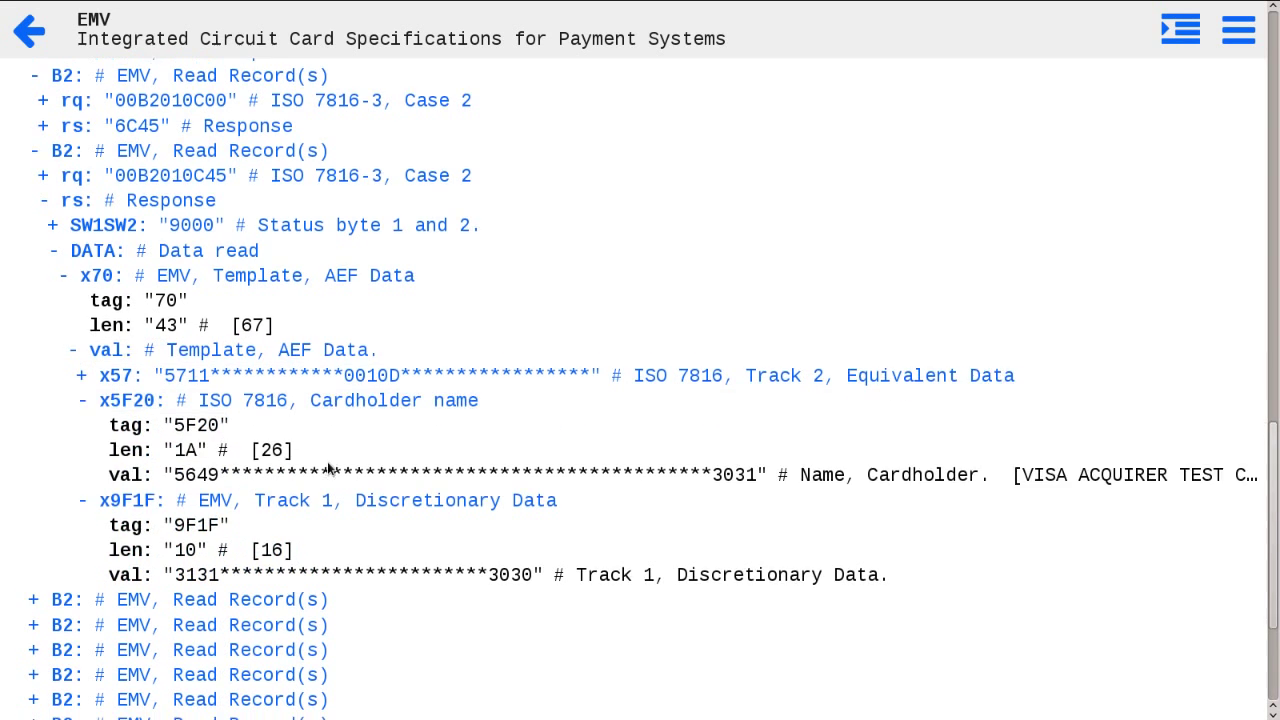
{"action": "scroll", "coordinate": [331, 491], "scroll_direction": "down", "scroll_amount": 5}
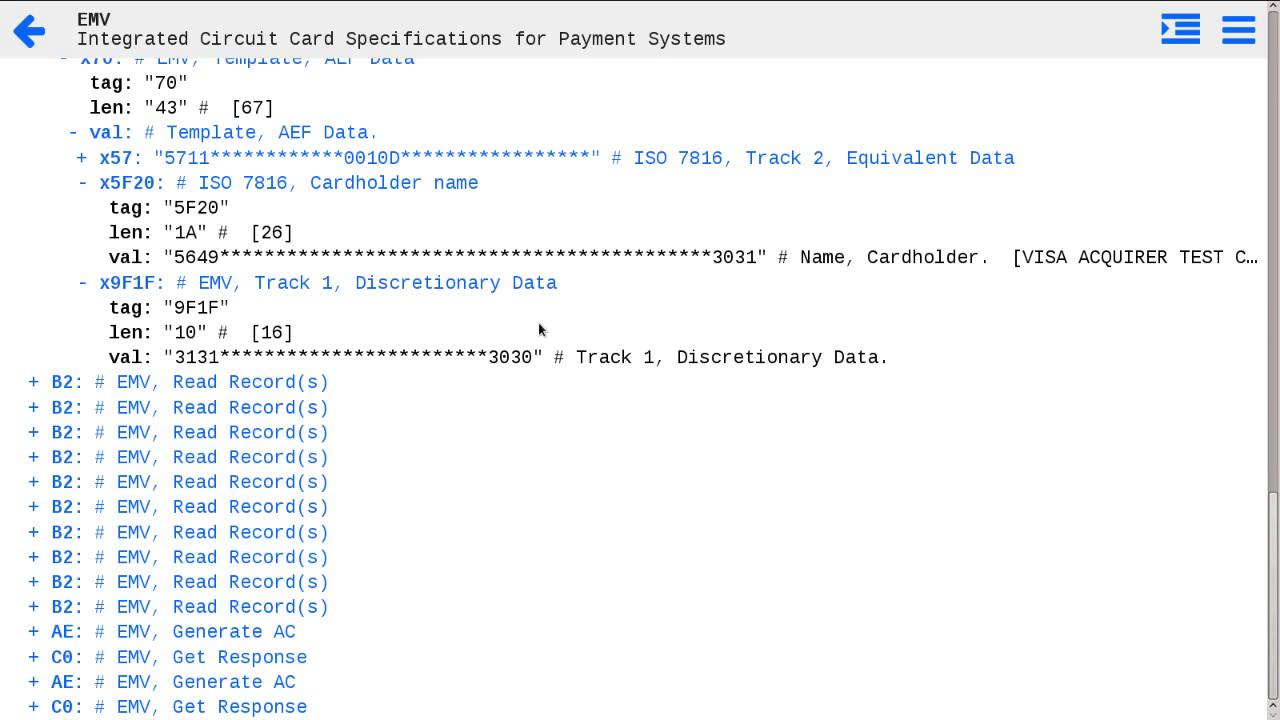
Paste the T_1.txt Level-1 trace over the old log and parse it into Session1.
{"action": "left_click", "coordinate": [557, 357]}
{"action": "key", "text": "ctrl+a"}
{"action": "key", "text": "ctrl+End"}
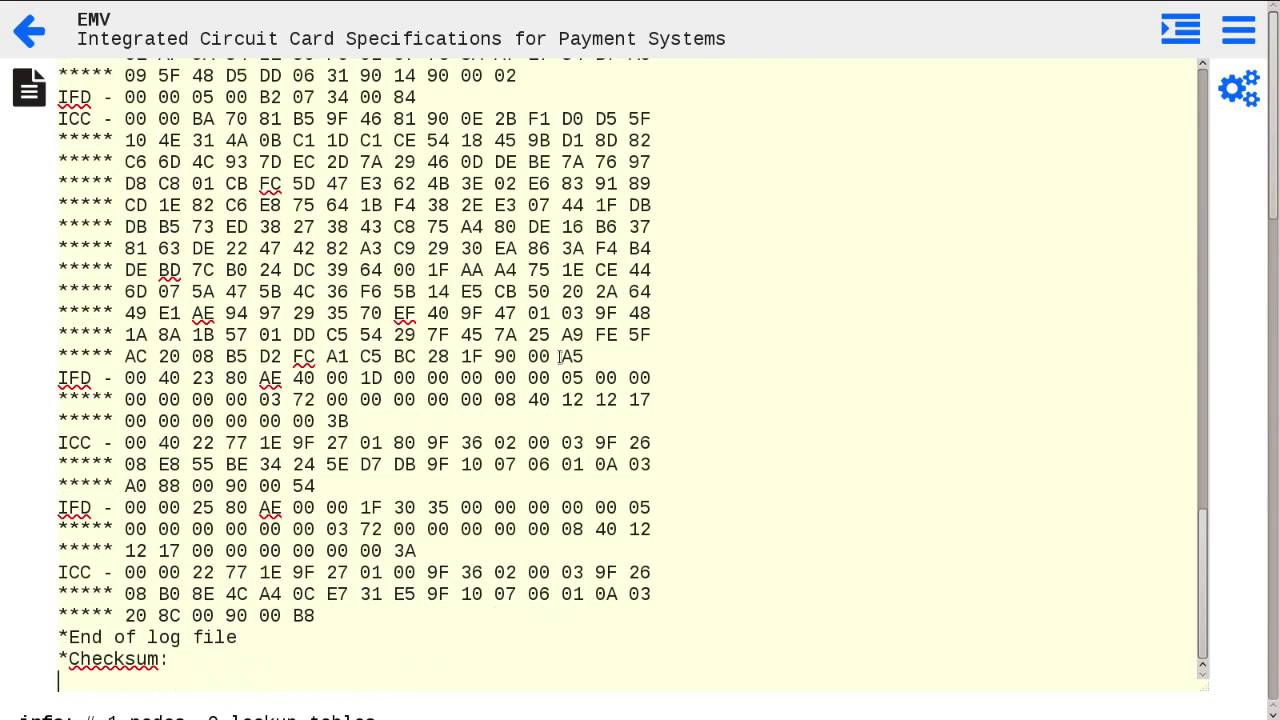
{"action": "key", "text": "ctrl+Home"}
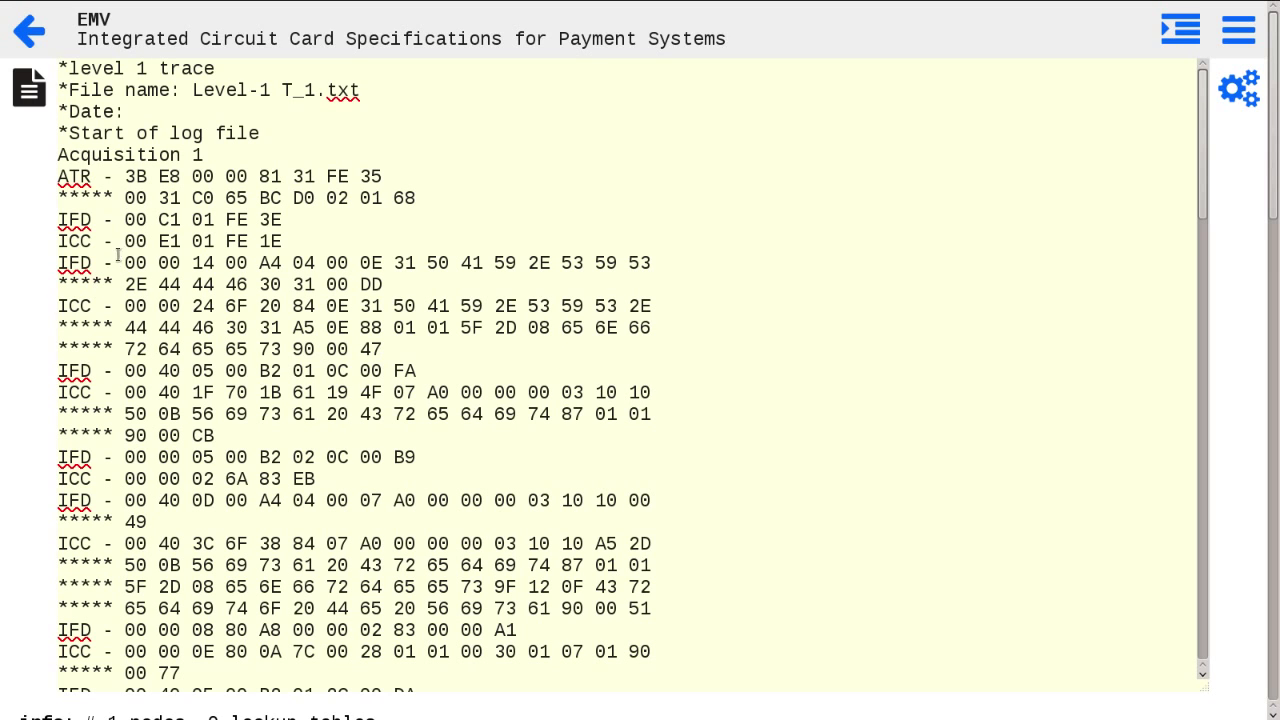
{"action": "left_click_drag", "start_coordinate": [58, 262], "coordinate": [499, 430]}
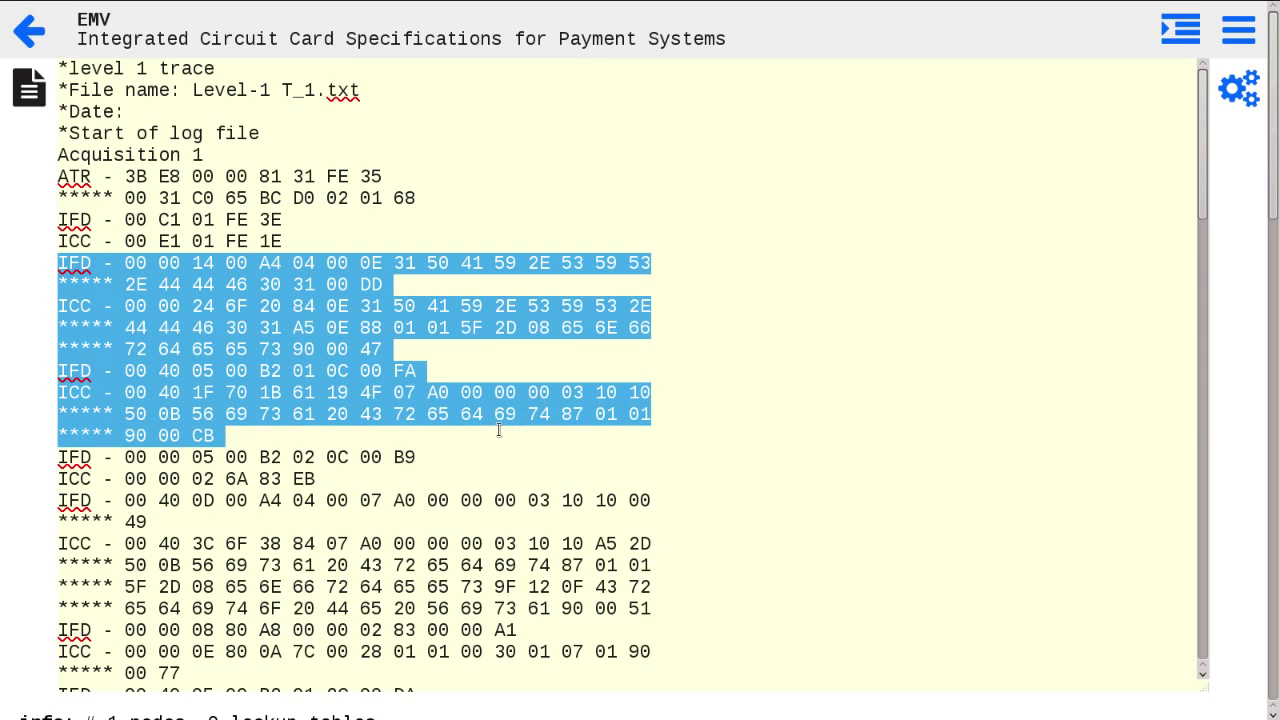
{"action": "left_click", "coordinate": [503, 448]}
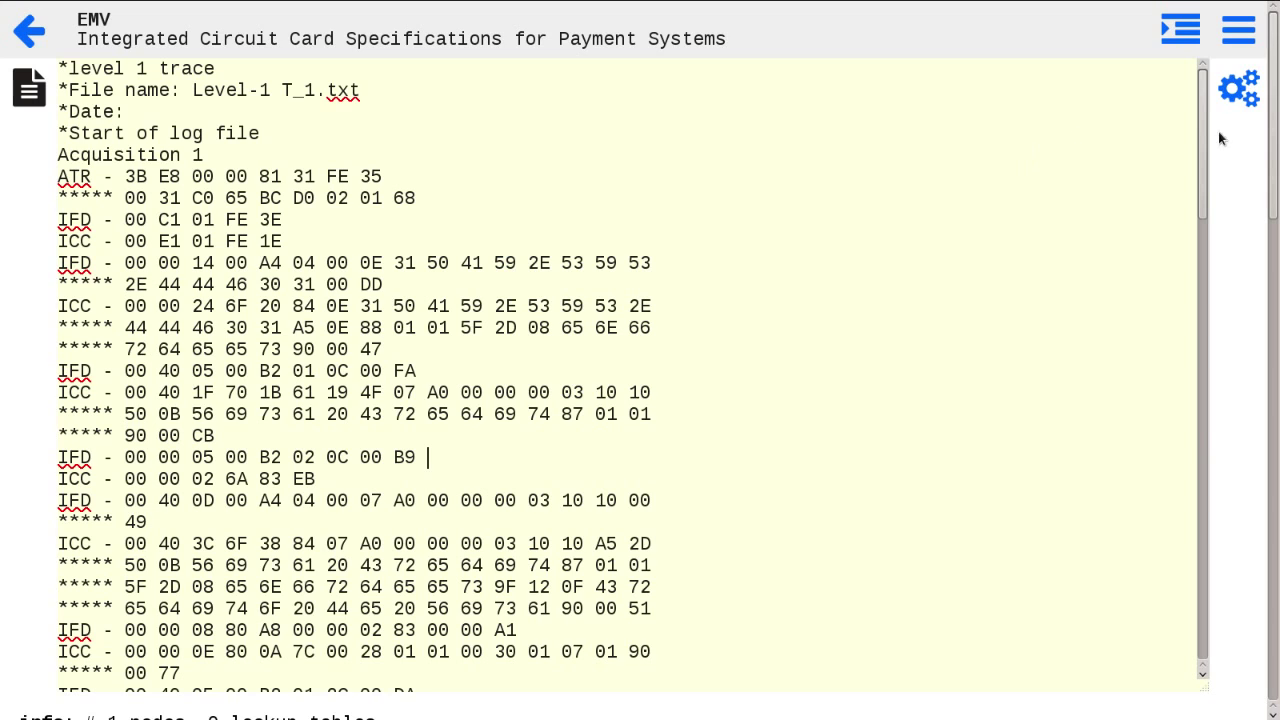
{"action": "left_click", "coordinate": [1238, 88]}
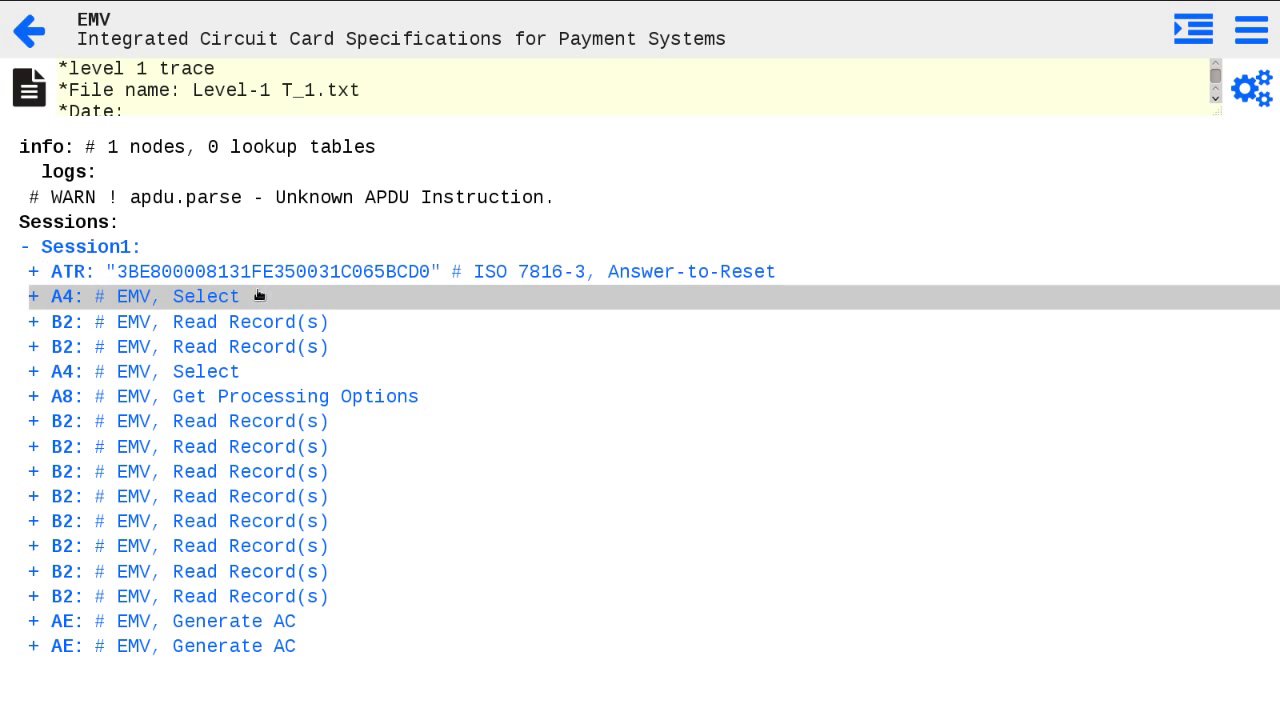
Expand the second Select's request and response down to the x84 DF Name and xA5 FCI template.
{"action": "left_click", "coordinate": [257, 371]}
{"action": "left_click", "coordinate": [266, 421]}
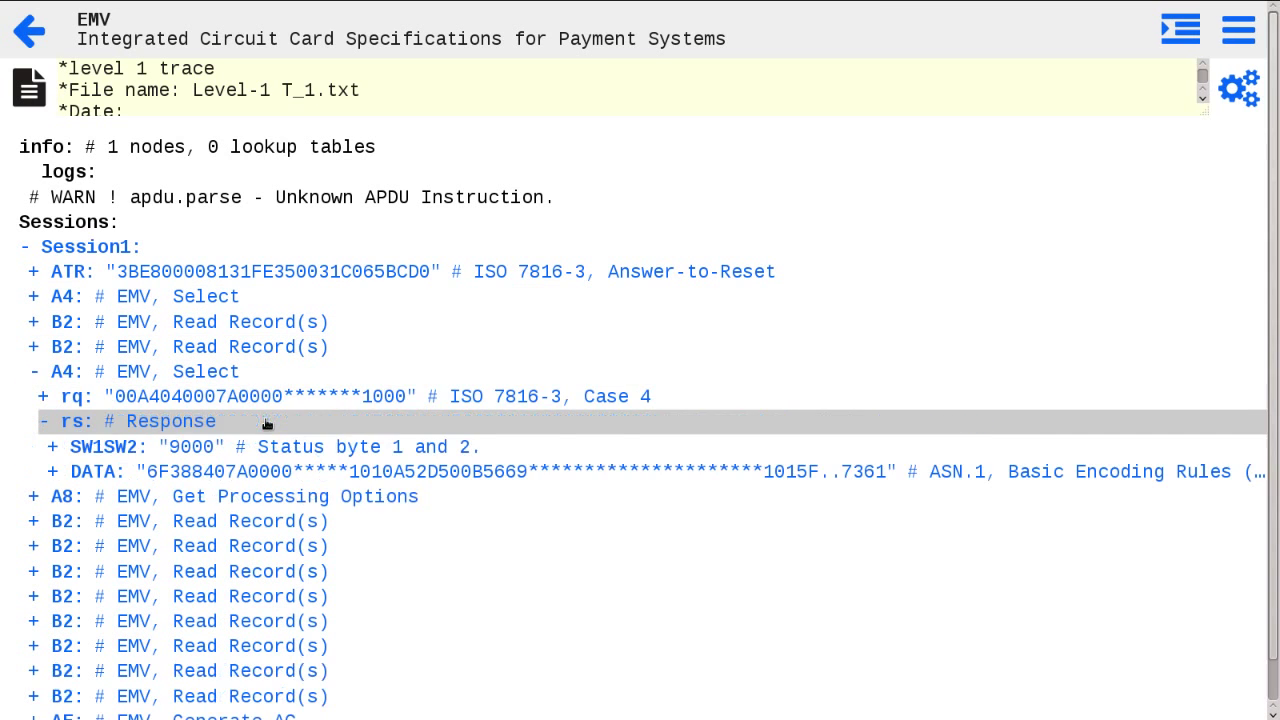
{"action": "left_click", "coordinate": [277, 400]}
{"action": "scroll", "coordinate": [286, 507], "scroll_direction": "down", "scroll_amount": 3}
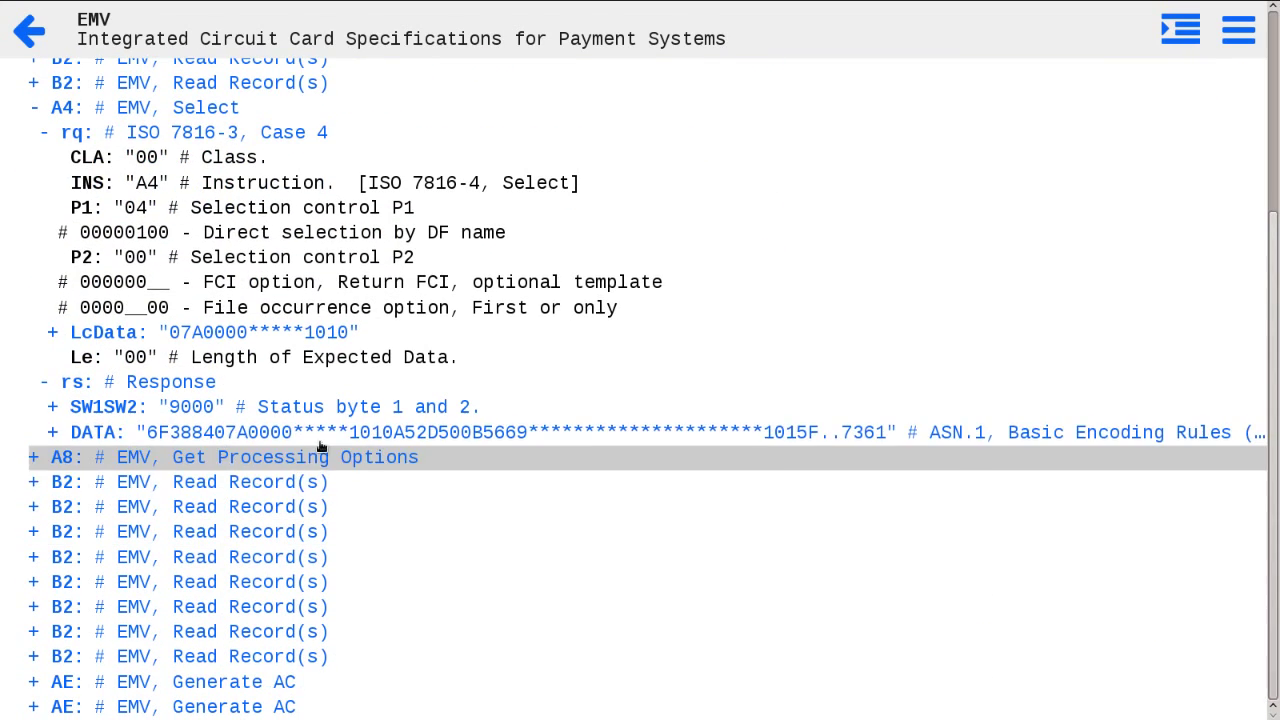
{"action": "left_click", "coordinate": [325, 437]}
{"action": "left_click", "coordinate": [325, 459]}
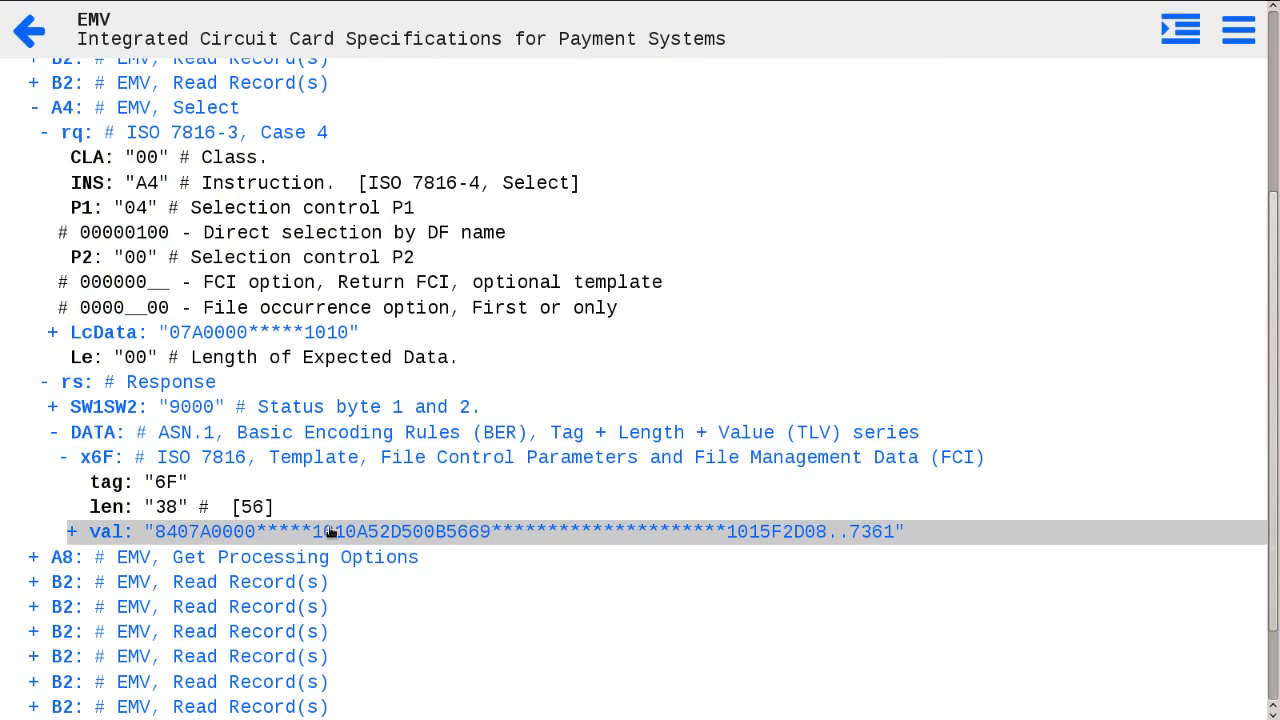
{"action": "left_click", "coordinate": [330, 531]}
{"action": "scroll", "coordinate": [330, 420], "scroll_direction": "down", "scroll_amount": 2}
{"action": "left_click", "coordinate": [330, 410]}
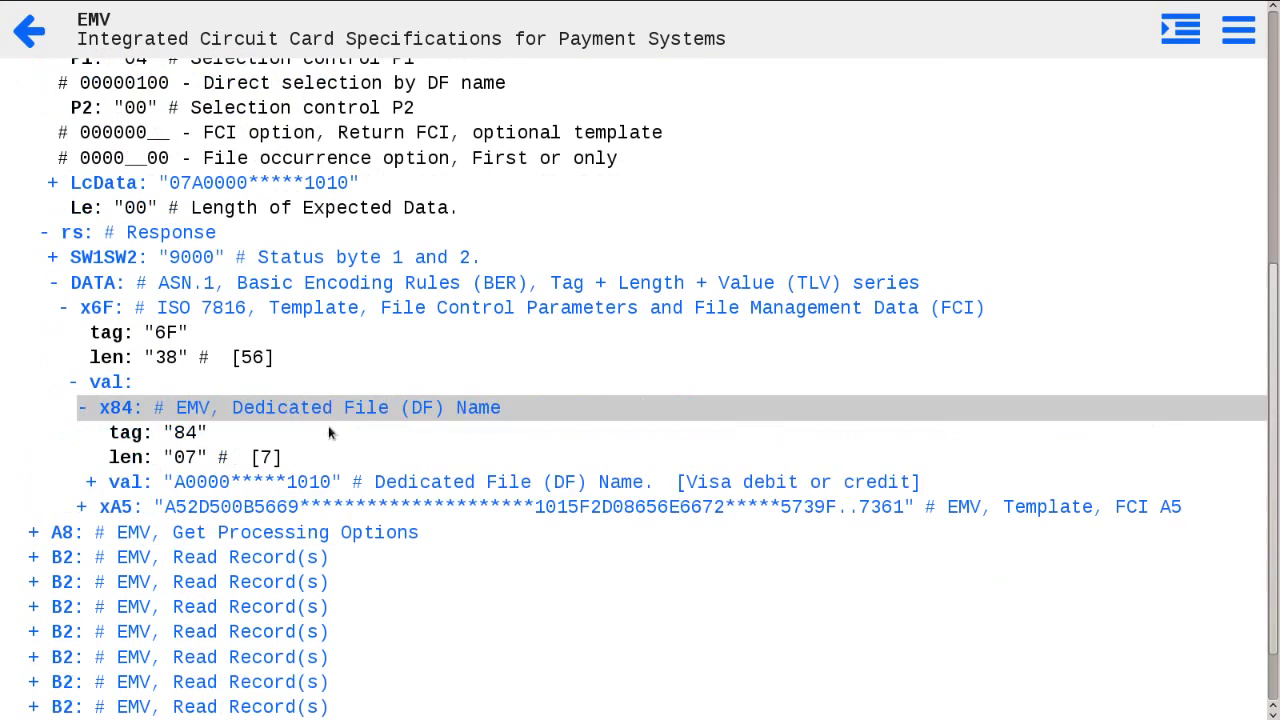
{"action": "left_click", "coordinate": [326, 507]}
{"action": "scroll", "coordinate": [320, 587], "scroll_direction": "down", "scroll_amount": 2}
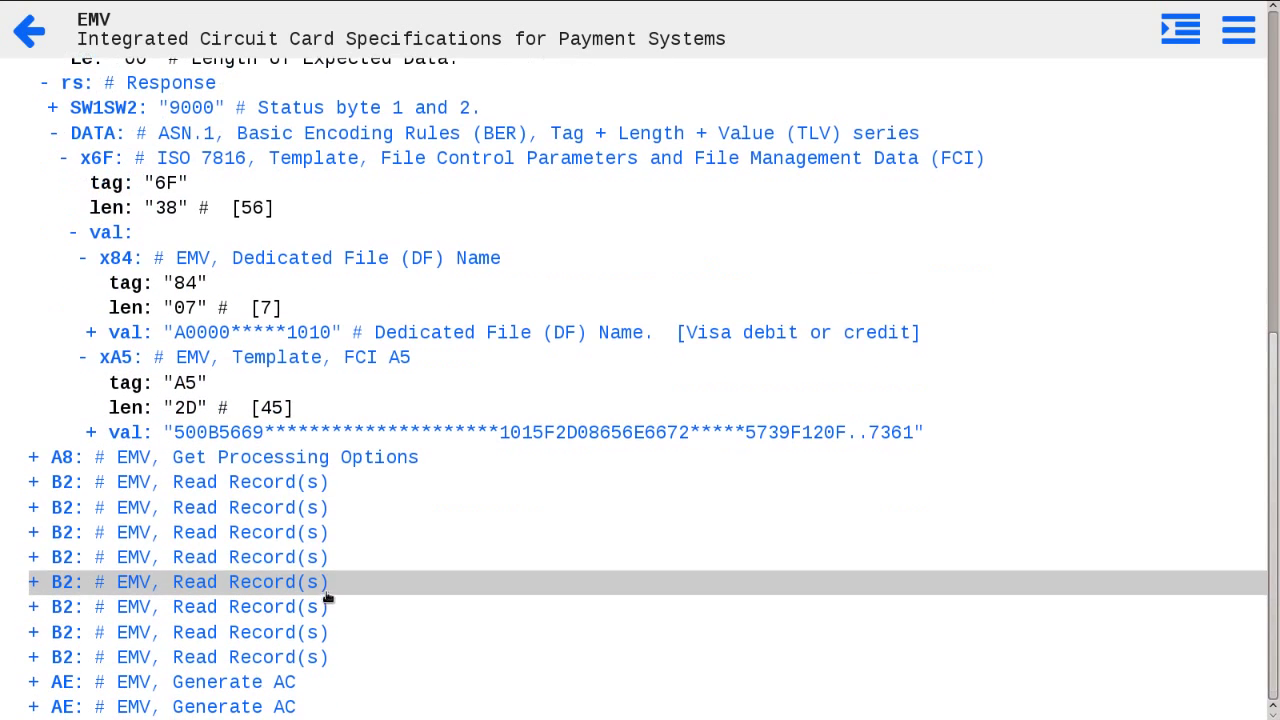
Expand the third Read Record's response data and x70 AEF template, then collapse x70 again.
{"action": "left_click", "coordinate": [318, 532]}
{"action": "left_click", "coordinate": [318, 580]}
{"action": "left_click", "coordinate": [371, 607]}
{"action": "scroll", "coordinate": [372, 624], "scroll_direction": "down", "scroll_amount": 2}
{"action": "left_click", "coordinate": [380, 533]}
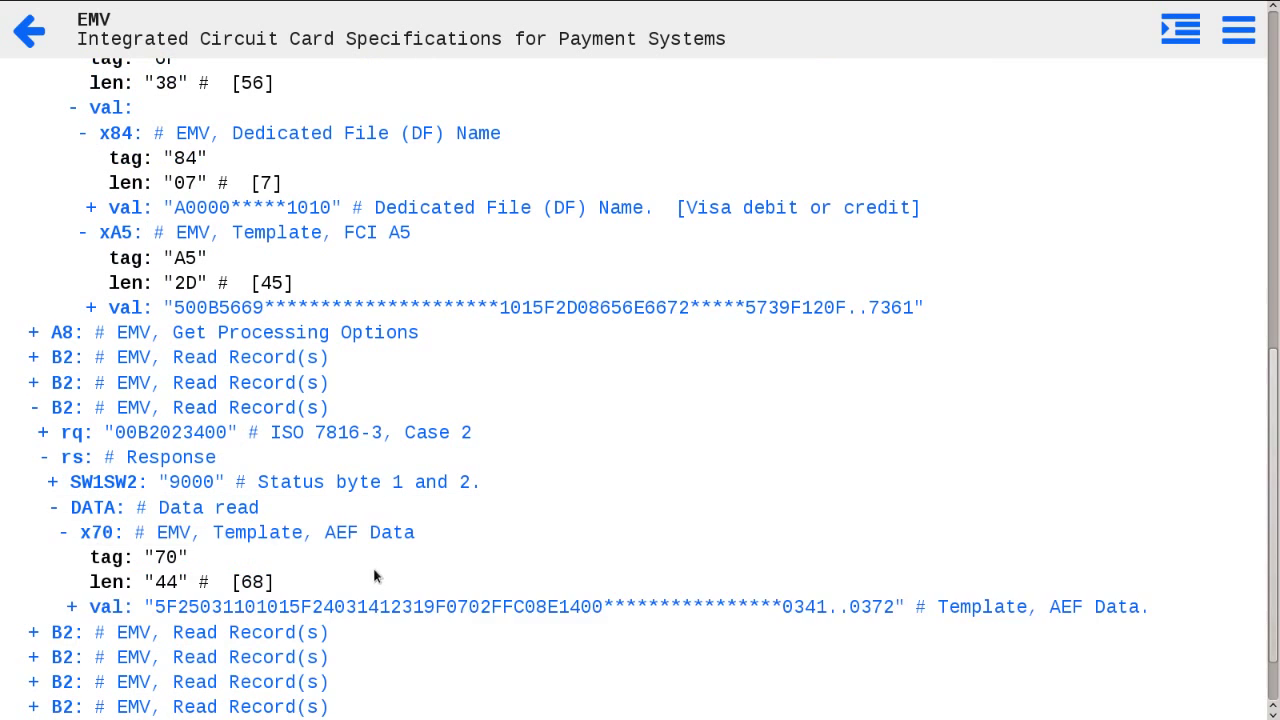
{"action": "left_click", "coordinate": [380, 607]}
{"action": "scroll", "coordinate": [380, 600], "scroll_direction": "down", "scroll_amount": 4}
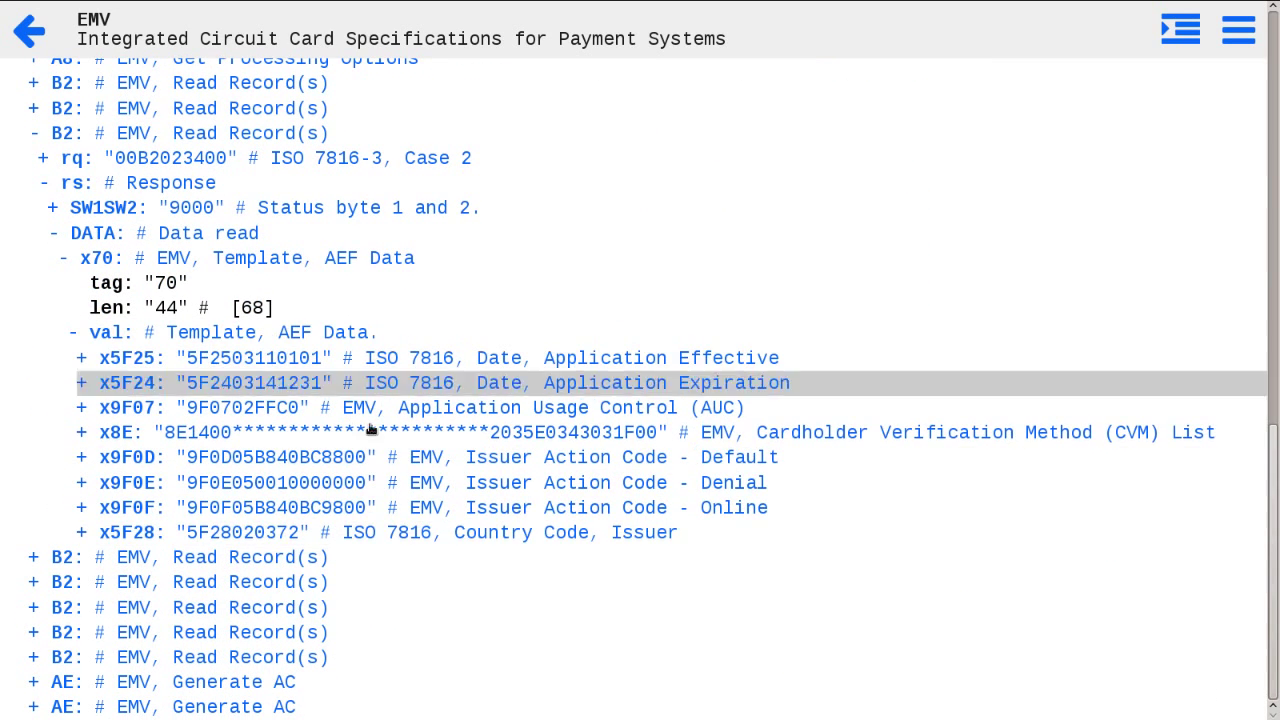
{"action": "left_click", "coordinate": [303, 272]}
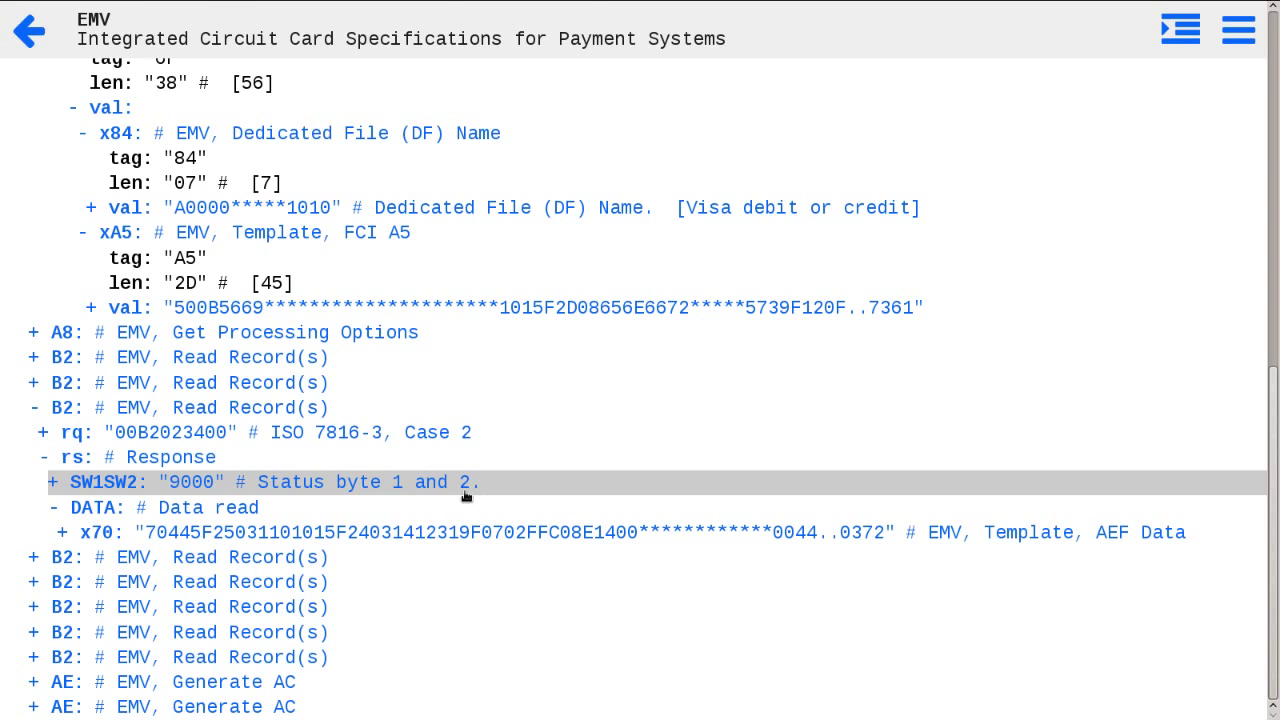
Expand the whole session tree to a deeper indent level, review it, and reopen the site menu.
{"action": "left_click", "coordinate": [1174, 34]}
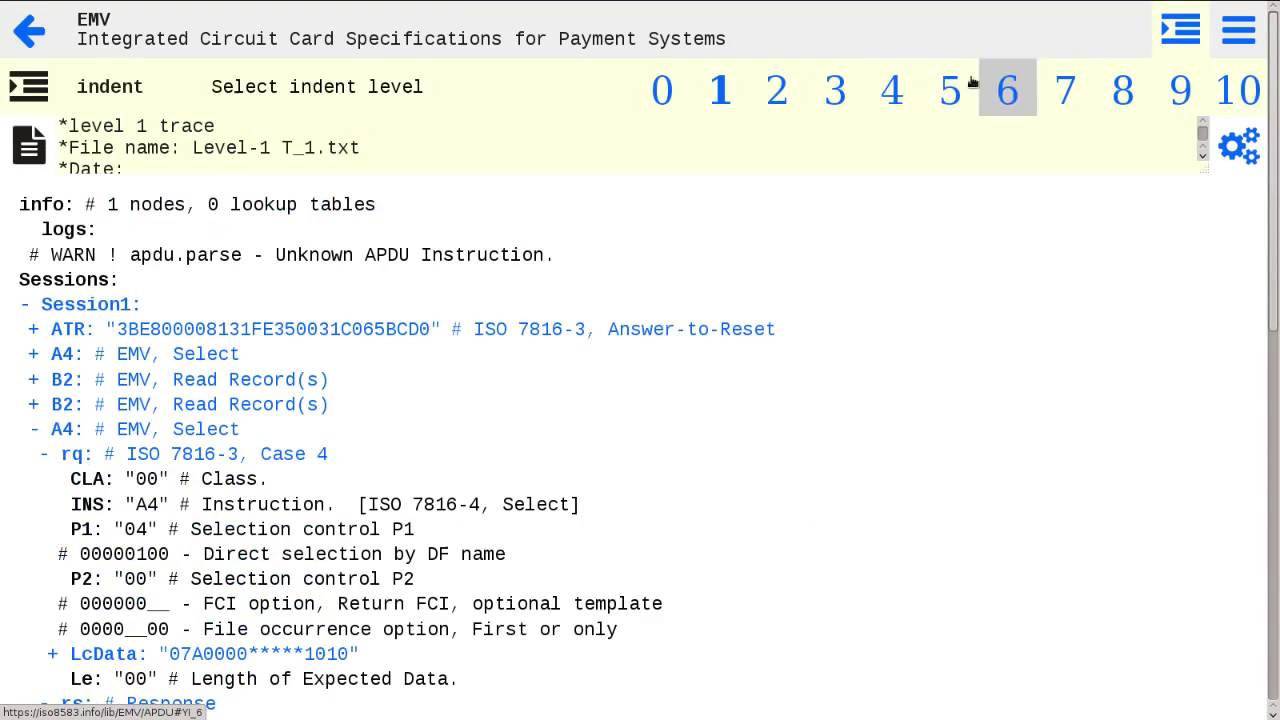
{"action": "left_click", "coordinate": [892, 90]}
{"action": "scroll", "coordinate": [977, 340], "scroll_direction": "down", "scroll_amount": 15}
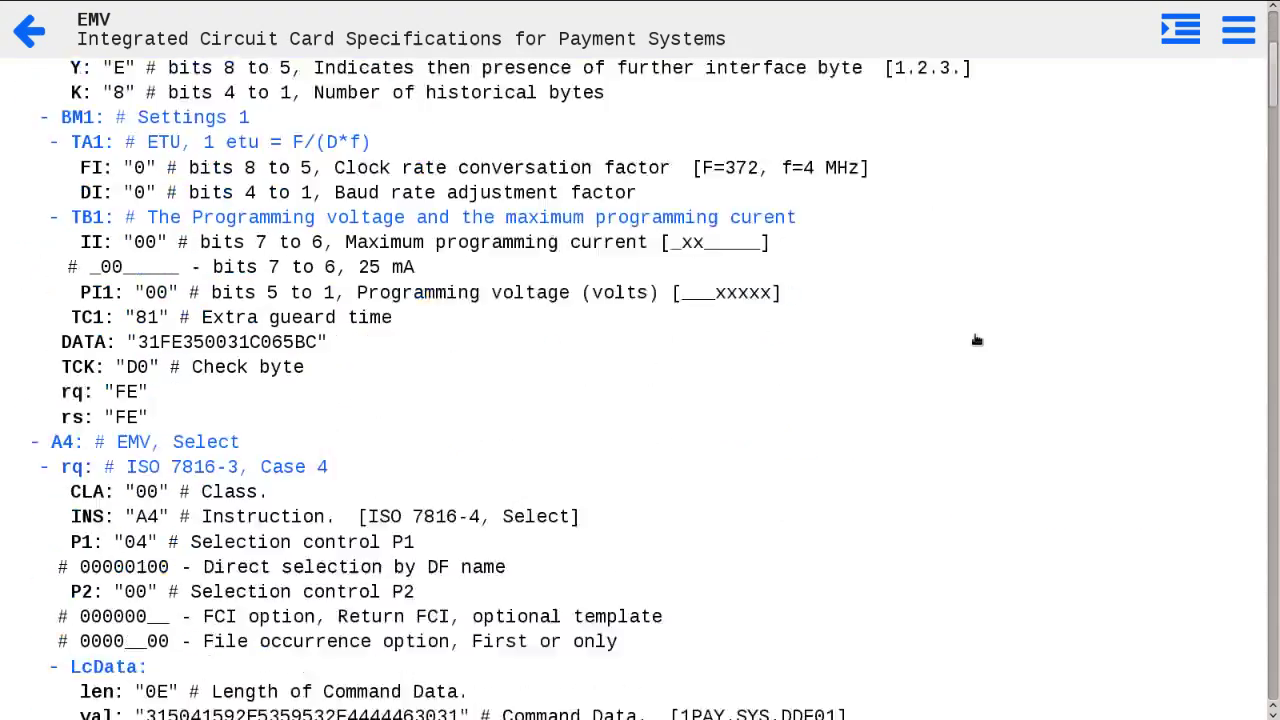
{"action": "scroll", "coordinate": [977, 340], "scroll_direction": "down", "scroll_amount": 15}
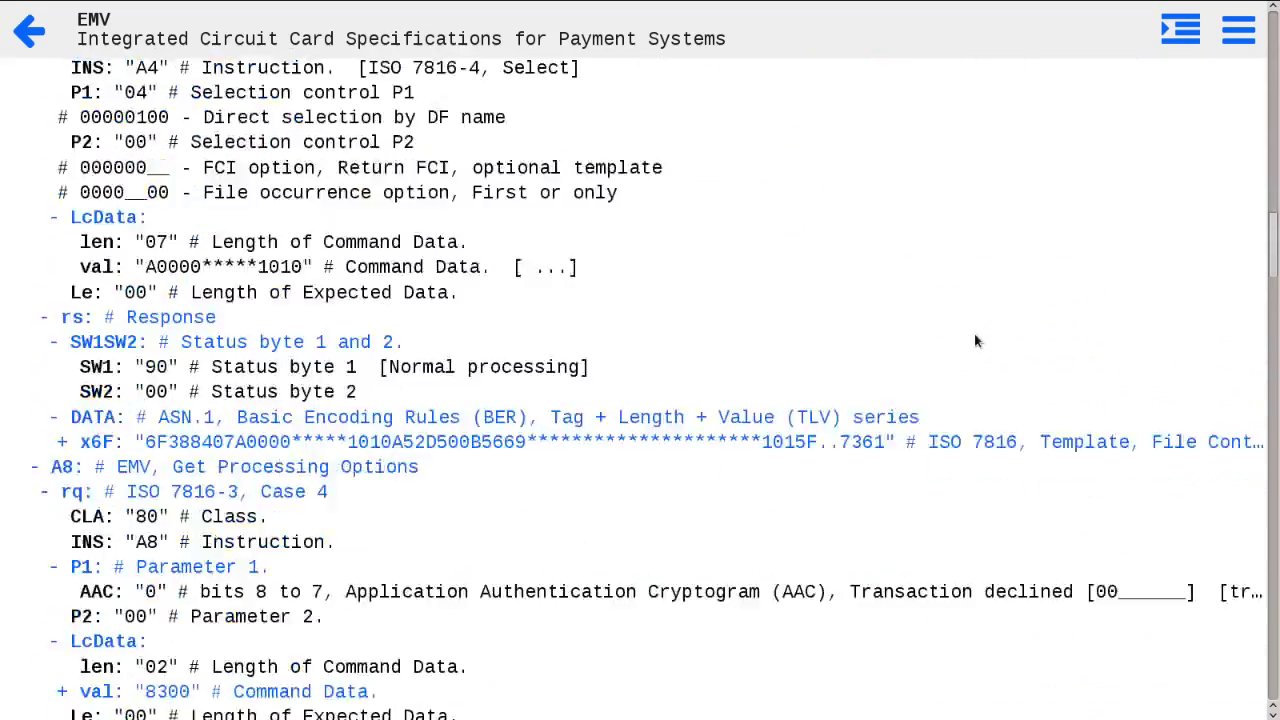
{"action": "scroll", "coordinate": [976, 340], "scroll_direction": "down", "scroll_amount": 5}
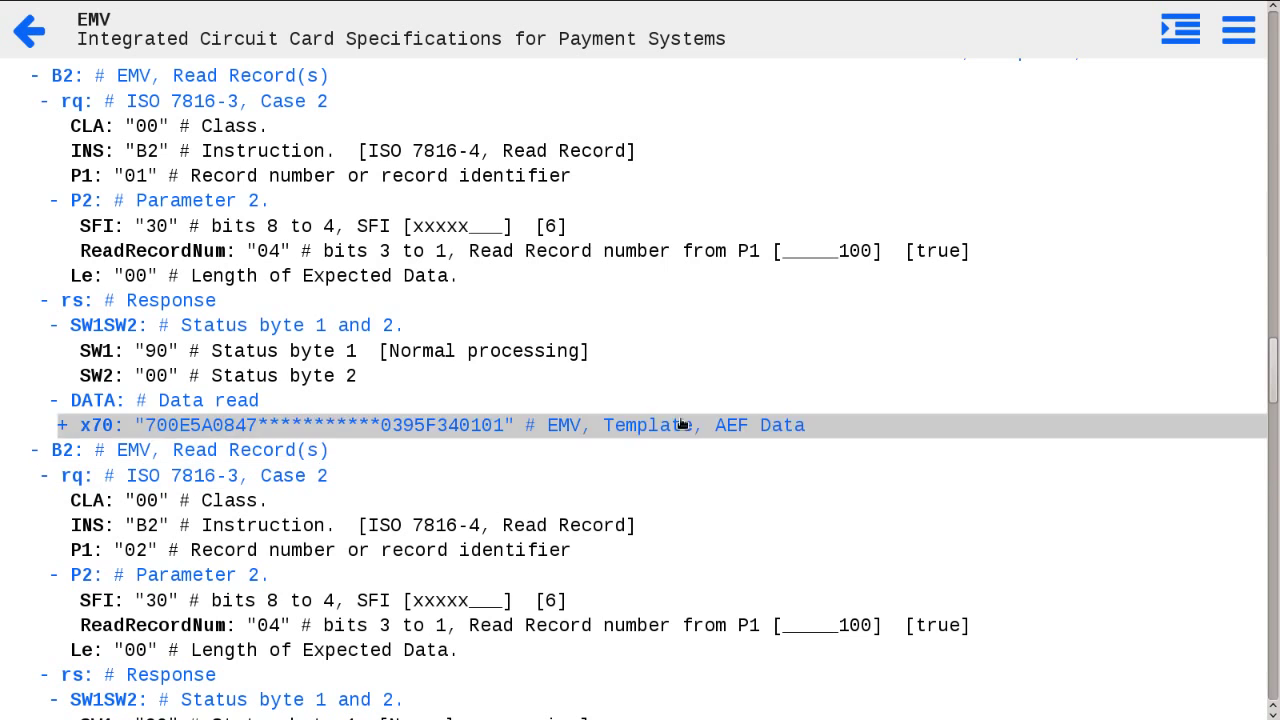
{"action": "left_click", "coordinate": [1239, 36]}
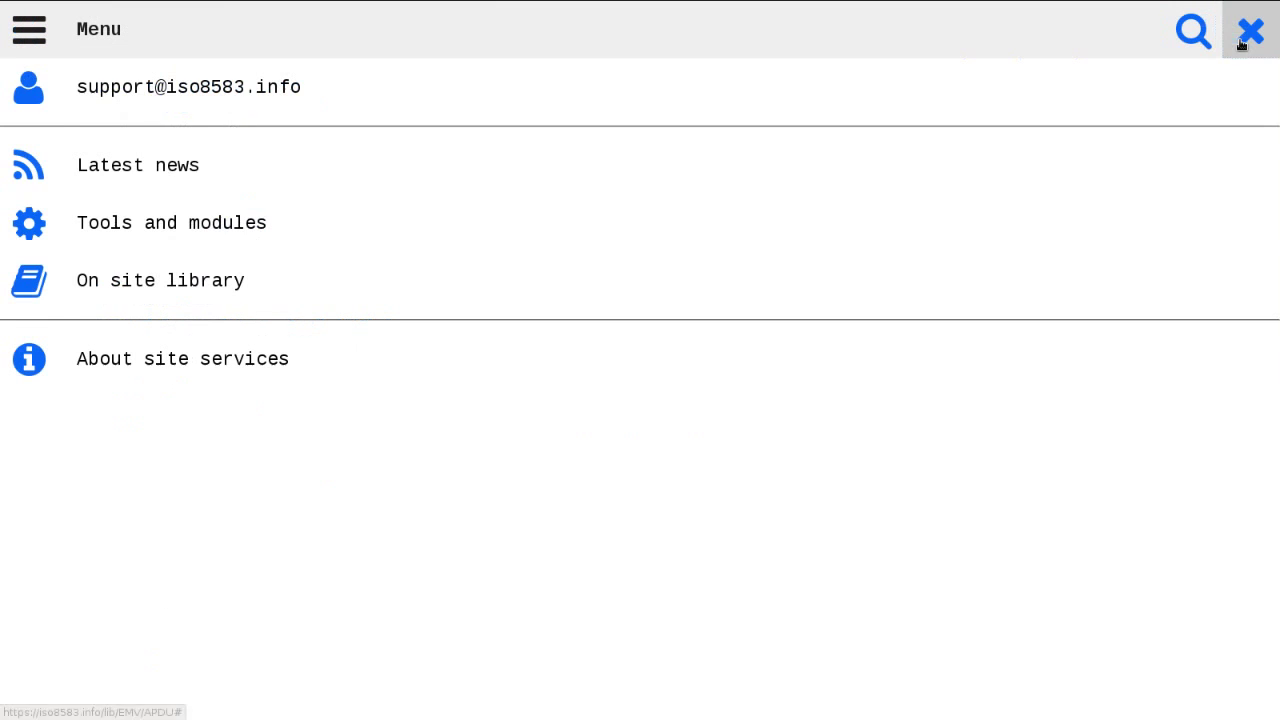
Open the About site services page and read down to its copyright notes and contact links.
{"action": "left_click", "coordinate": [366, 358]}
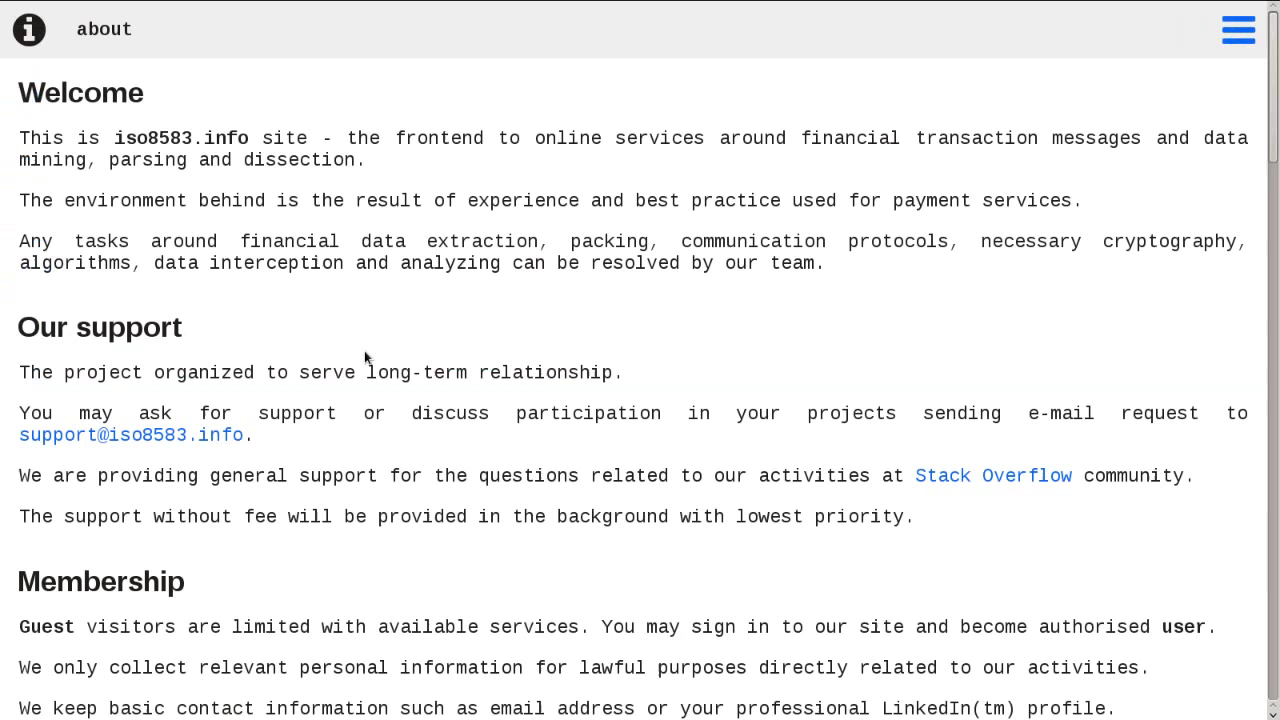
{"action": "scroll", "coordinate": [364, 351], "scroll_direction": "down", "scroll_amount": 15}
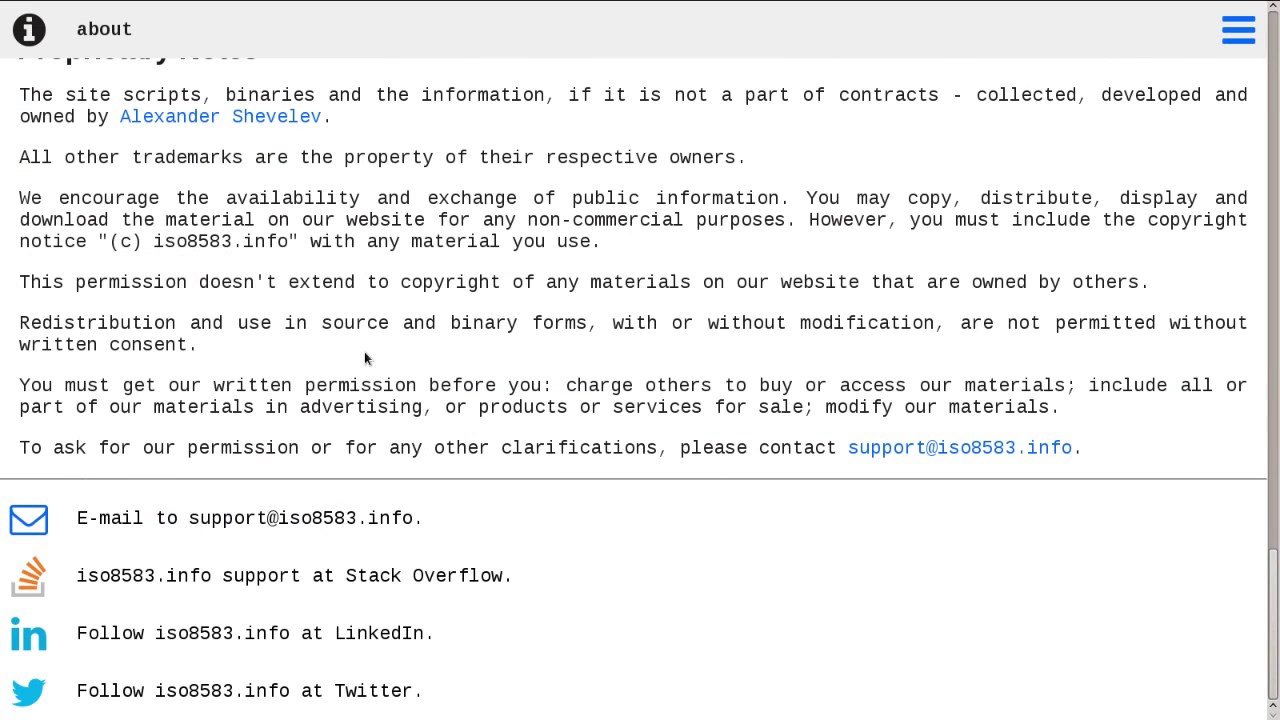